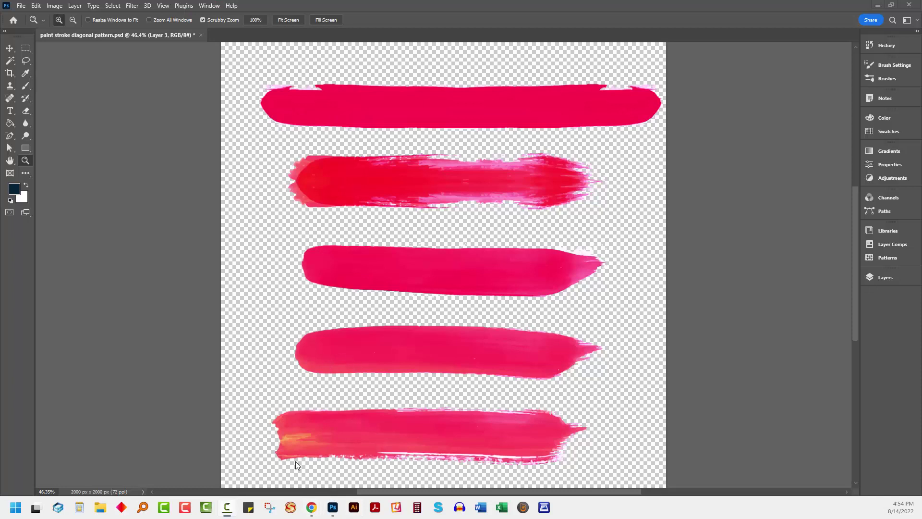
In Chrome, scroll through Vecteezy's 'Watercolor Brush Strokes' results and back to the top
mouse_move(311, 507)
click(268, 469)
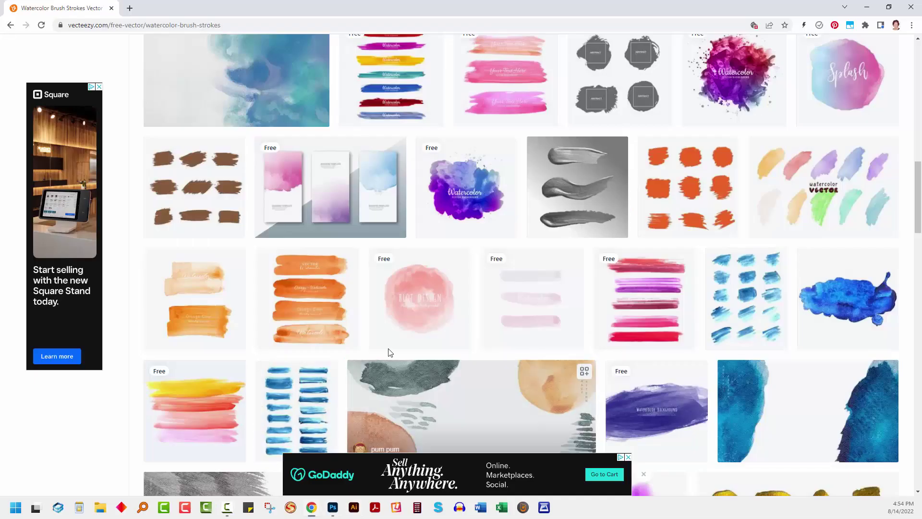
scroll(499, 331, up, 15)
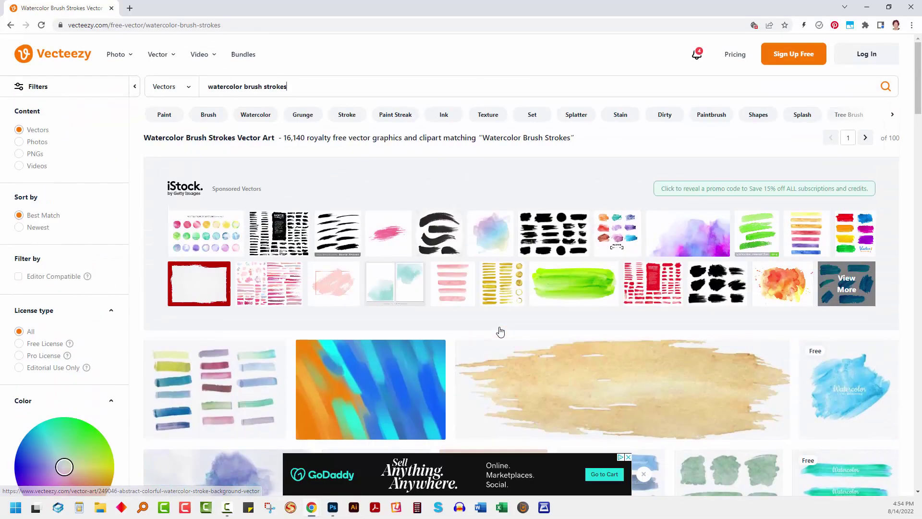
scroll(533, 333, down, 4)
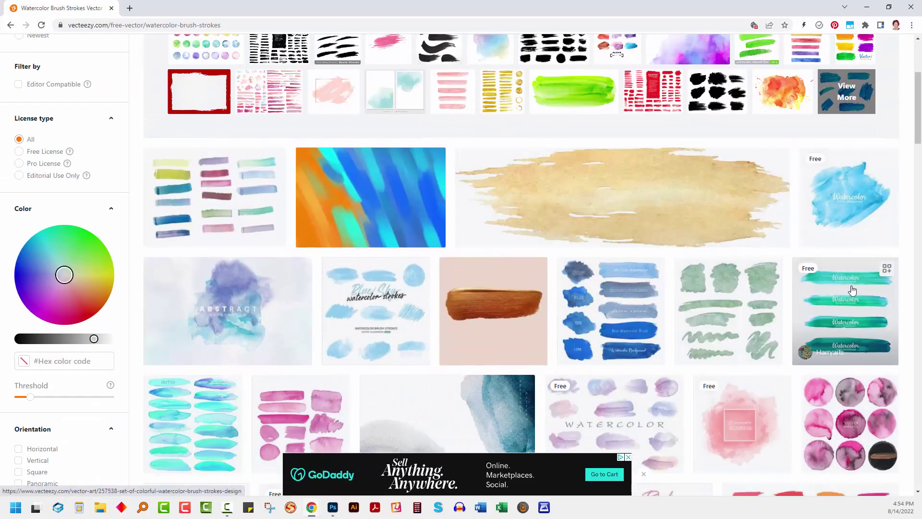
scroll(851, 292, down, 3)
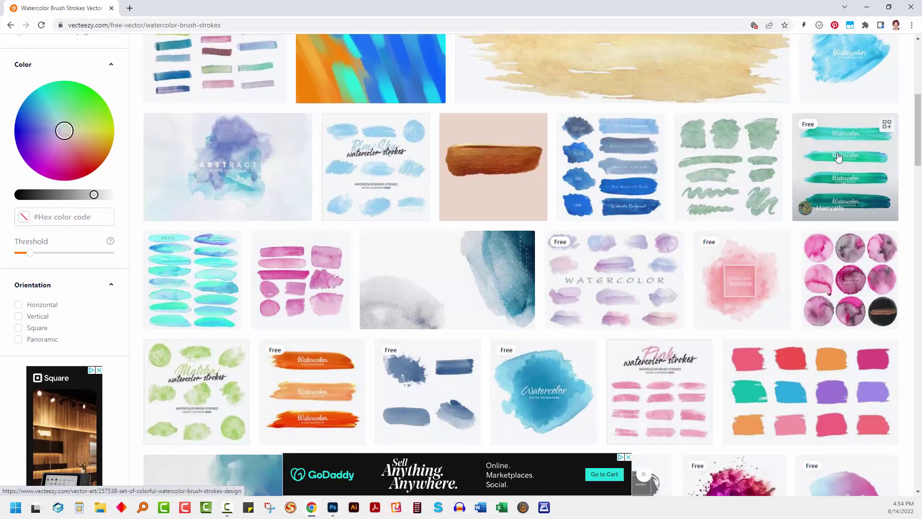
scroll(694, 346, down, 1)
scroll(694, 346, down, 5)
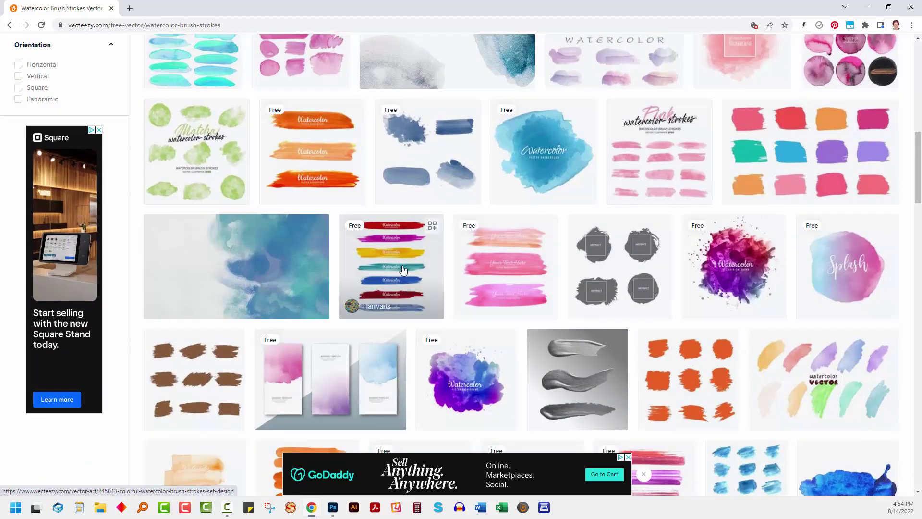
scroll(404, 270, up, 10)
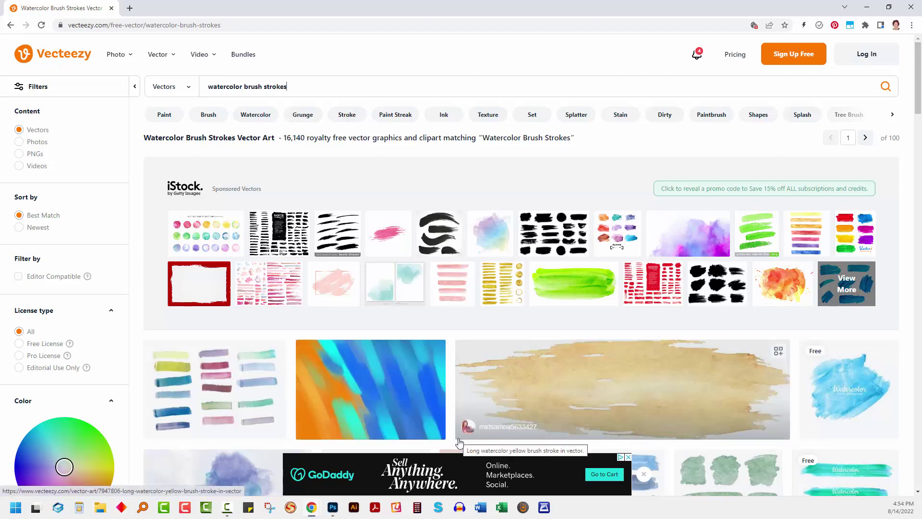
Return to paint stroke diagonal pattern.psd in Photoshop and show its Layers panel
click(333, 509)
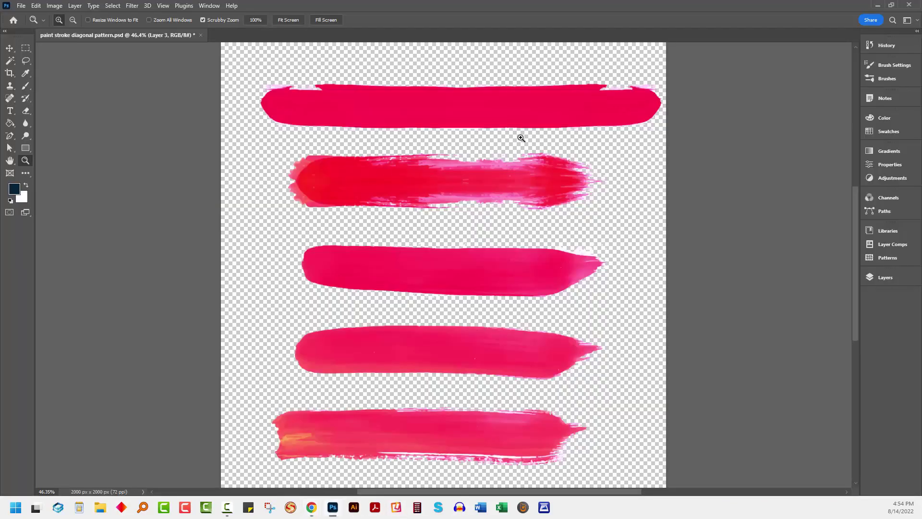
click(882, 277)
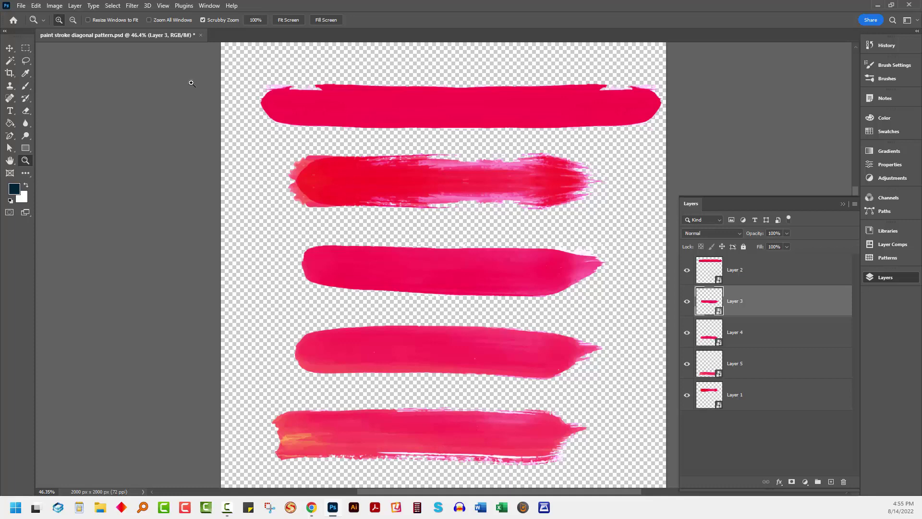
Create a blank white 800 x 800 px document, then switch back to paint stroke diagonal pattern.psd
click(22, 6)
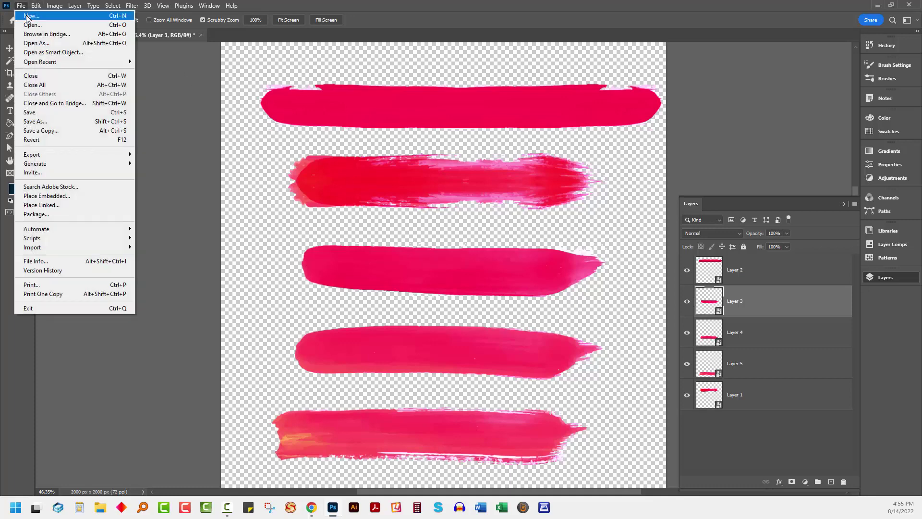
click(28, 16)
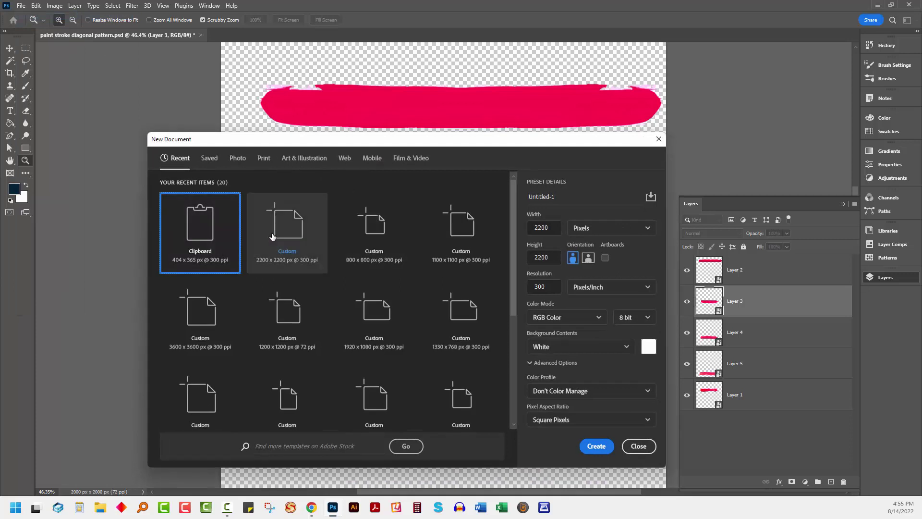
click(356, 234)
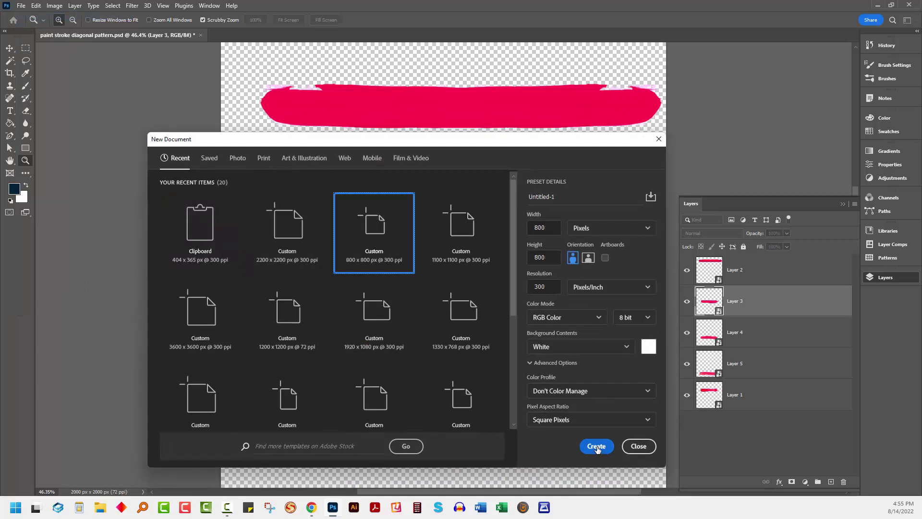
click(596, 446)
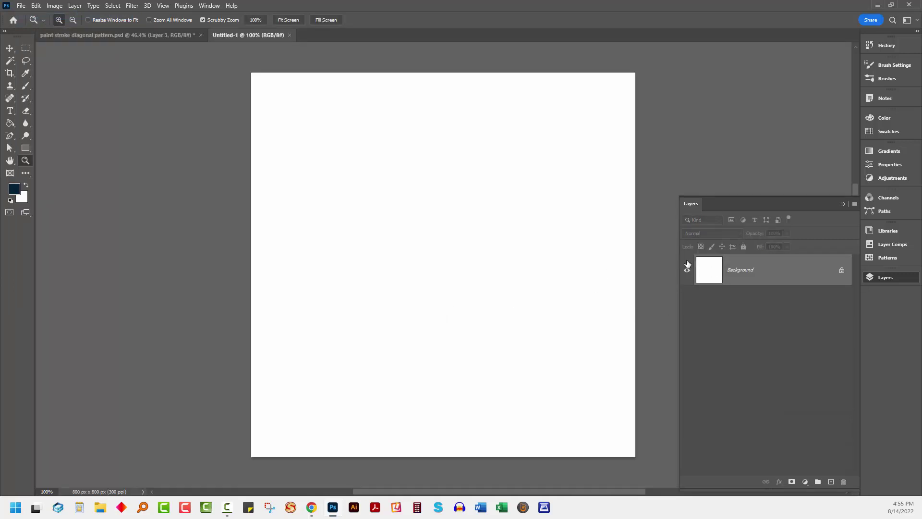
click(152, 36)
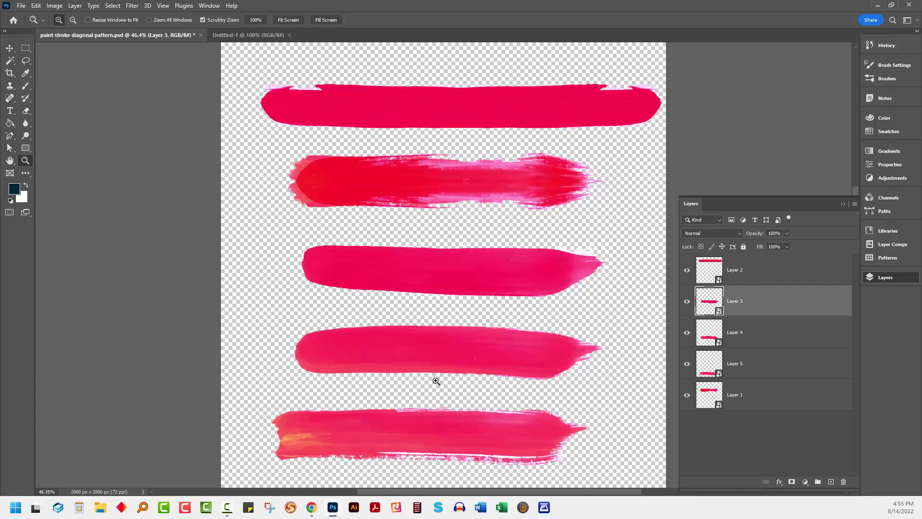
Drag the Layer 3 pink stroke into the Untitled-1 document with the Move tool
key(v)
click(412, 292)
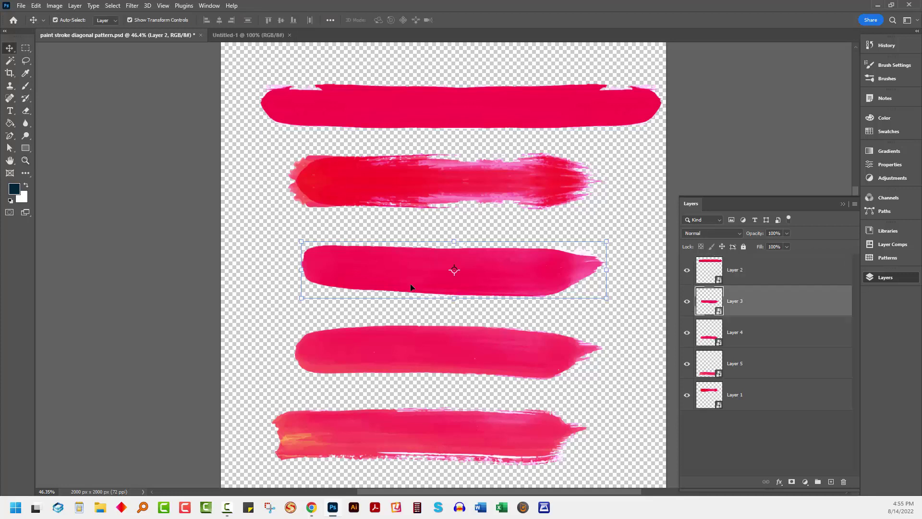
click(412, 349)
click(420, 264)
mouse_move(421, 276)
mouse_down()
mouse_move(269, 20)
mouse_move(260, 38)
mouse_move(402, 335)
mouse_move(428, 292)
mouse_move(395, 300)
mouse_up()
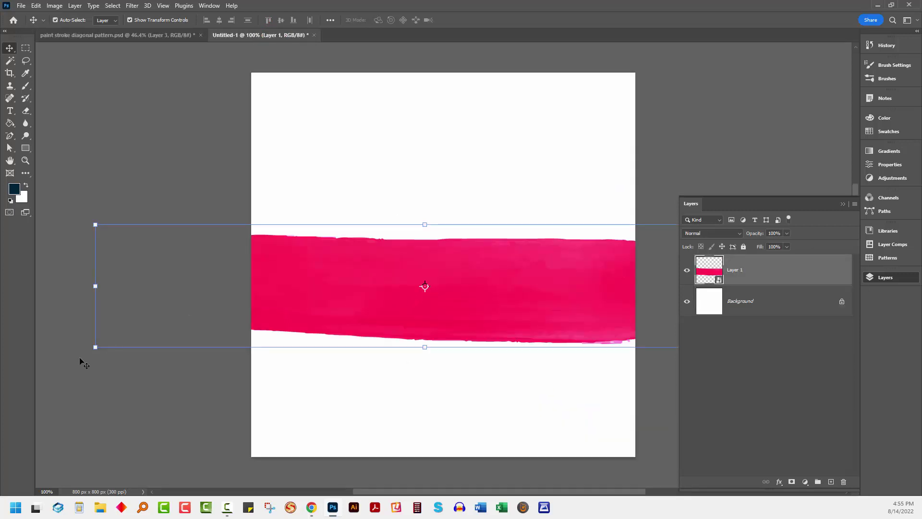
Rotate the stroke to about -46° and scale it to roughly 23% as a corner-to-corner band
mouse_move(87, 352)
mouse_down()
mouse_move(80, 372)
mouse_move(188, 487)
mouse_move(227, 491)
mouse_move(216, 454)
mouse_up()
drag(199, 415, 244, 367)
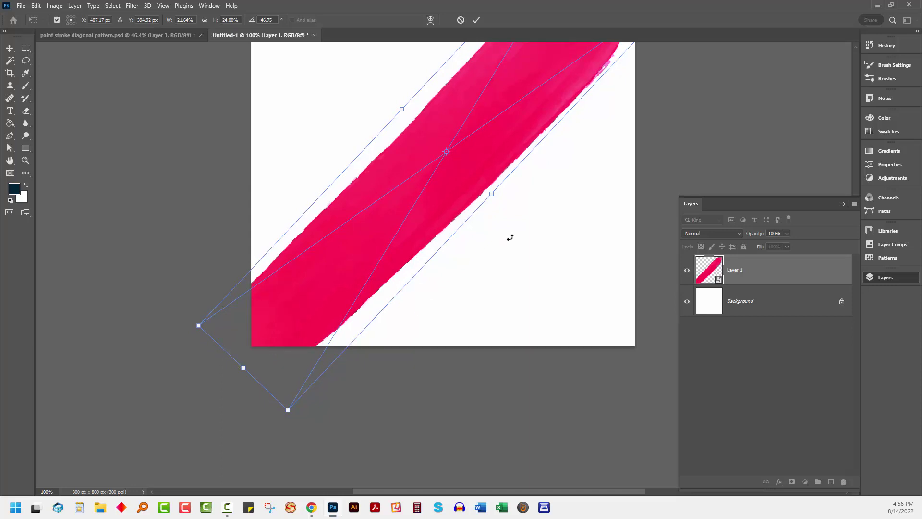
scroll(569, 184, up, 5)
scroll(570, 184, right, 2)
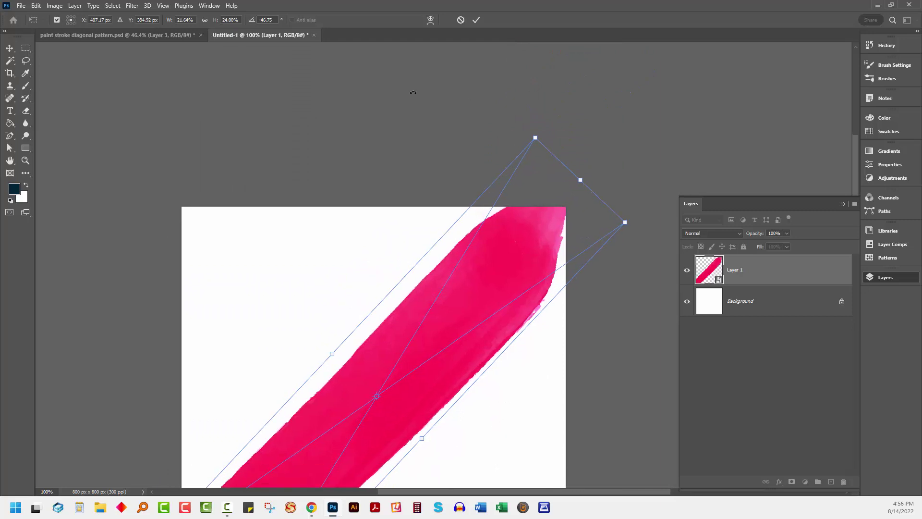
drag(580, 179, 602, 157)
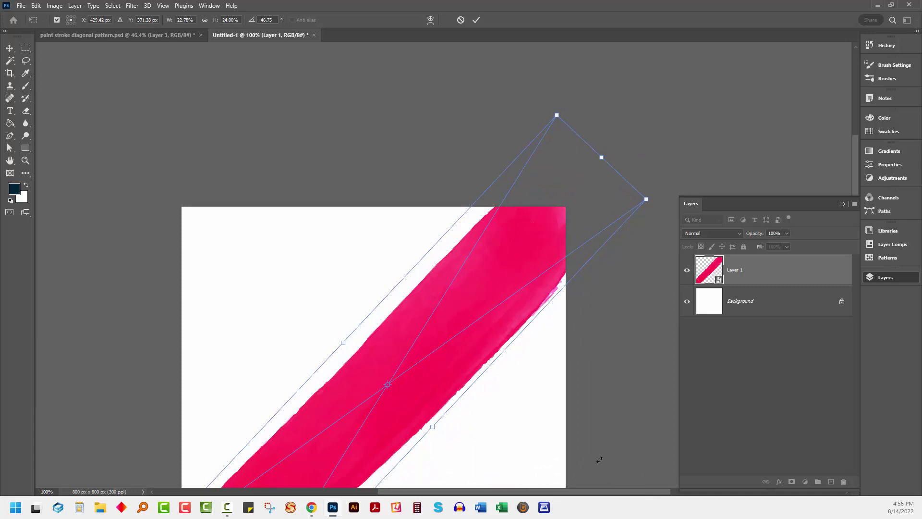
drag(541, 451, 604, 297)
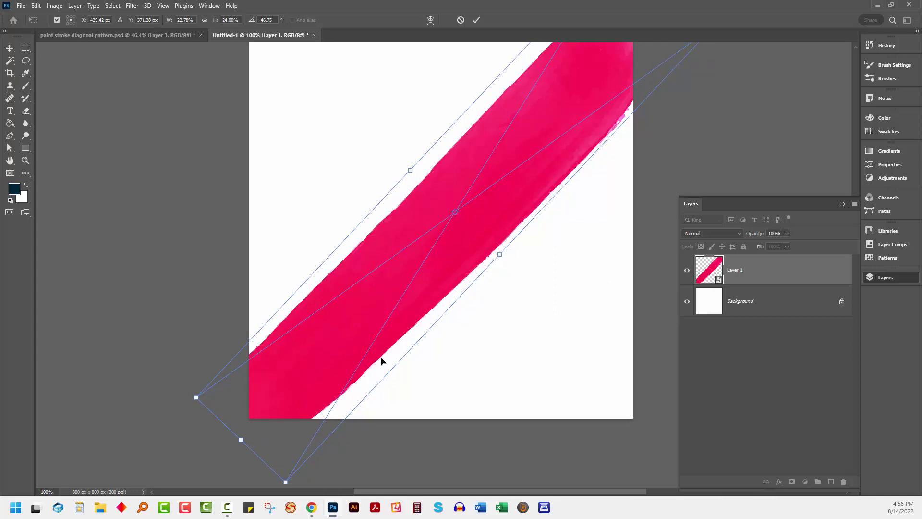
Commit the transform and rasterize Layer 1
click(477, 21)
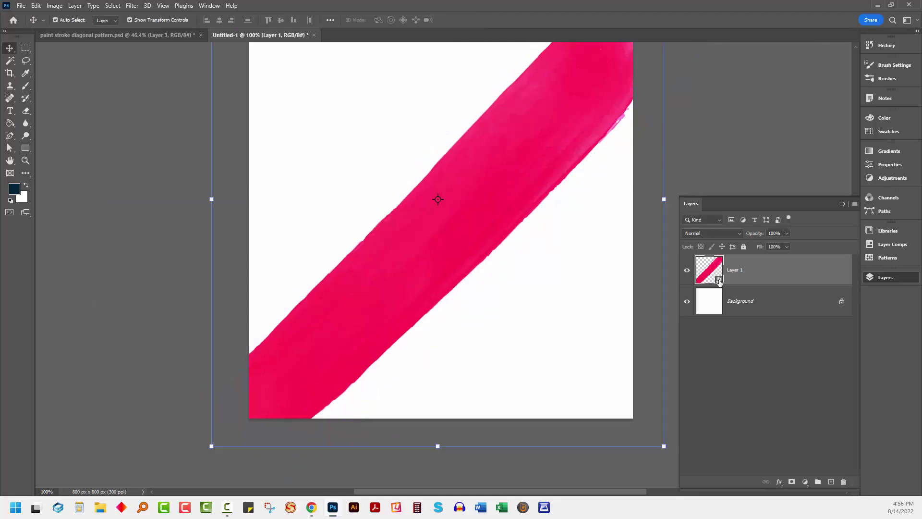
right_click(741, 275)
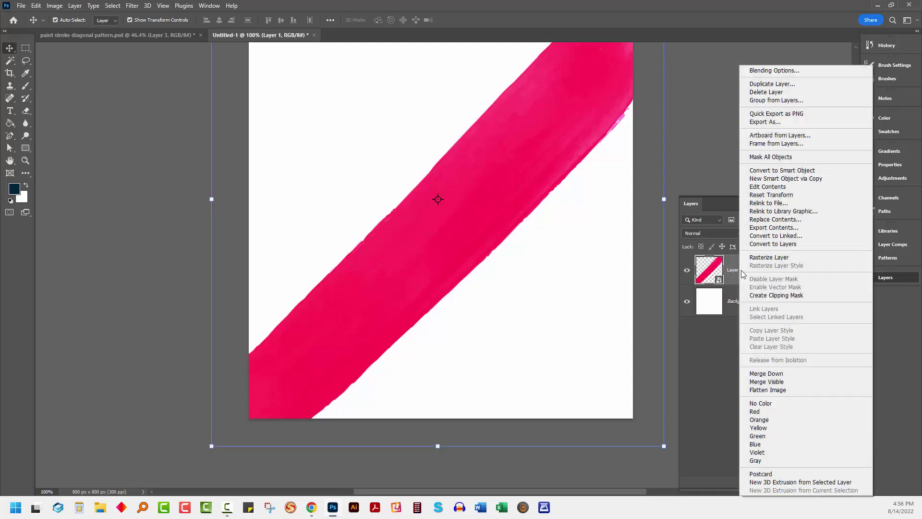
click(765, 258)
click(127, 185)
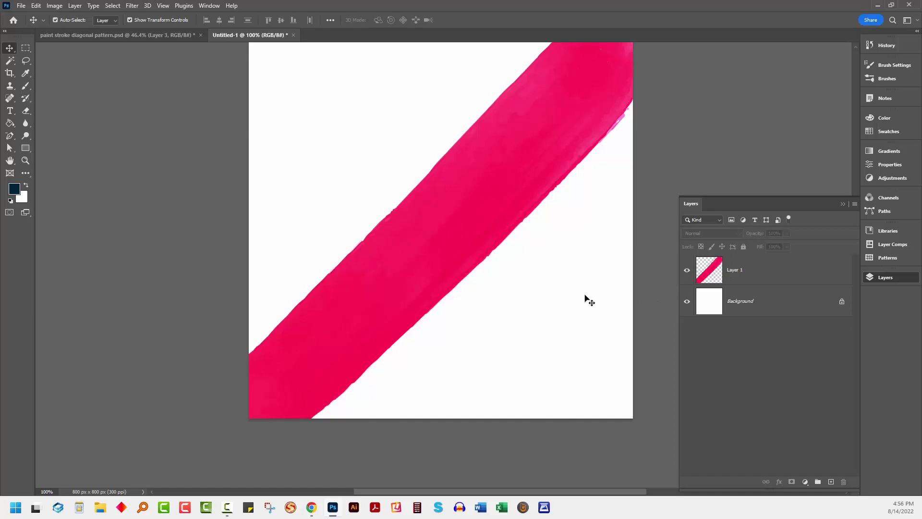
click(709, 278)
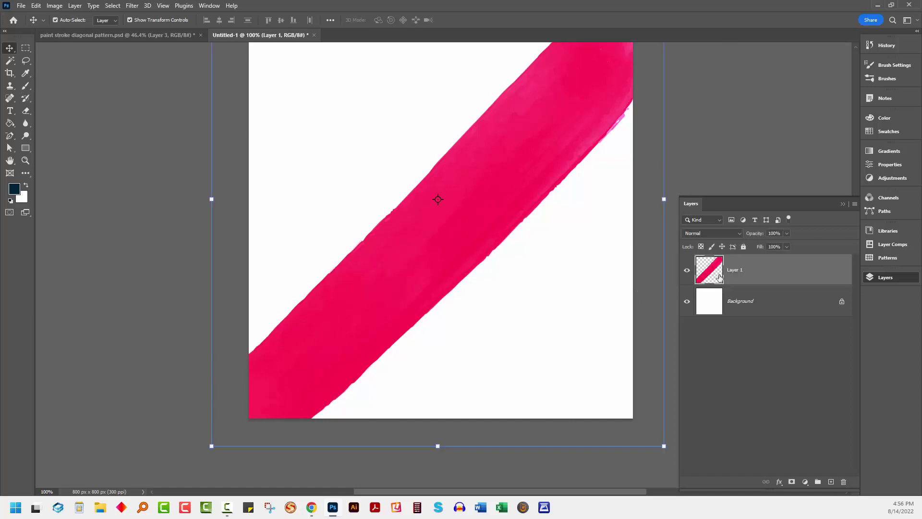
Crop with Delete Cropped Pixels to trim the stroke to the canvas, then check with Image > Reveal All
drag(101, 92, 86, 132)
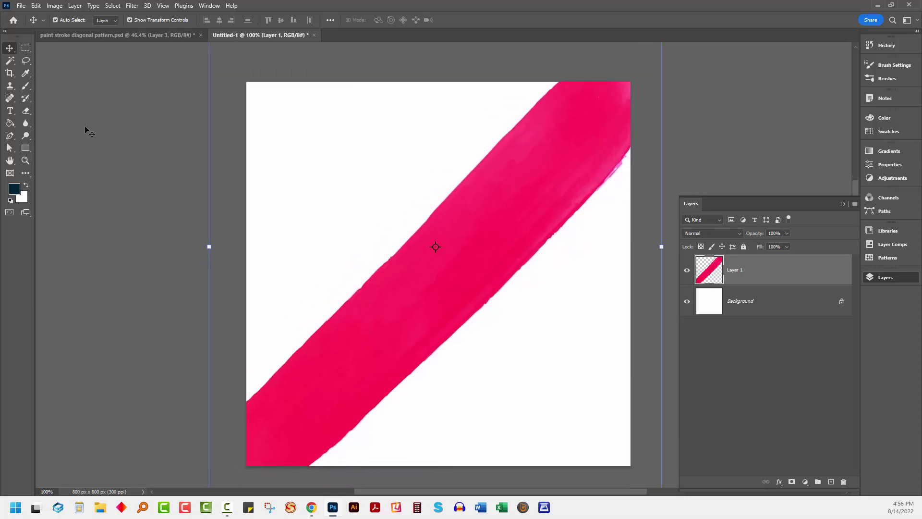
click(8, 74)
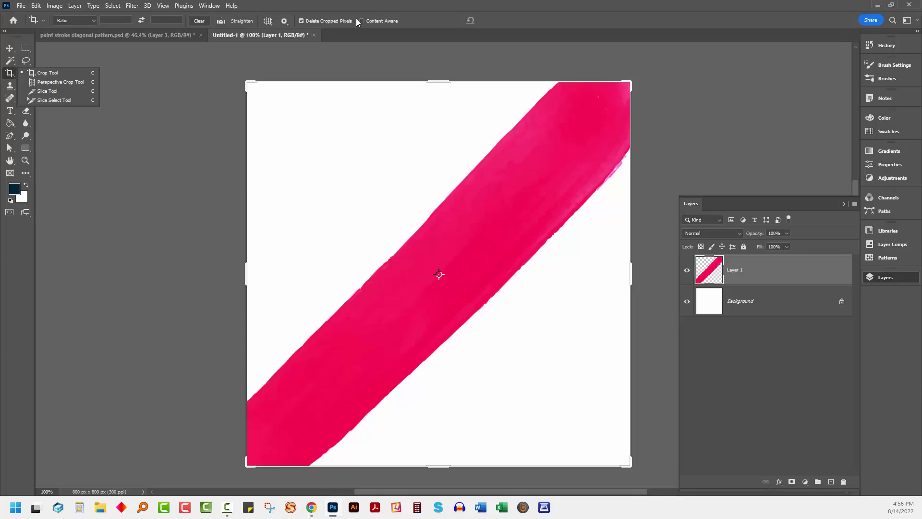
click(713, 157)
drag(712, 158, 713, 157)
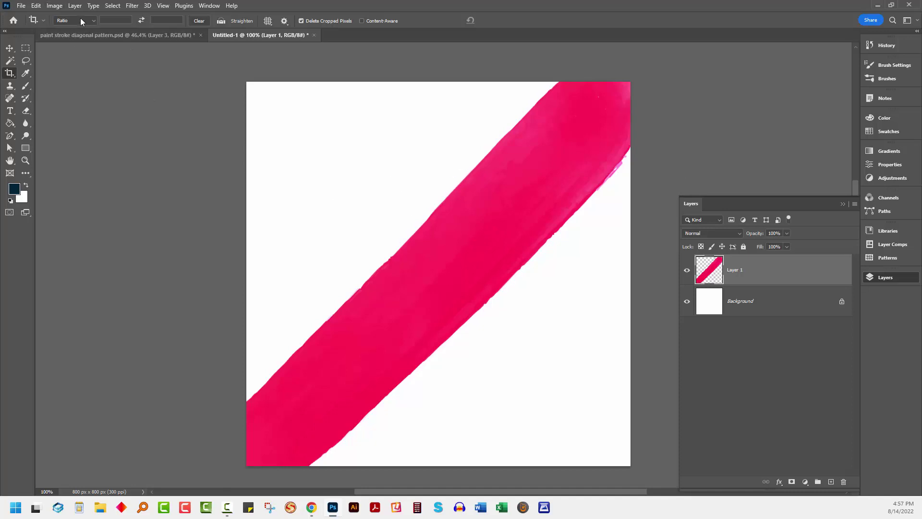
click(55, 6)
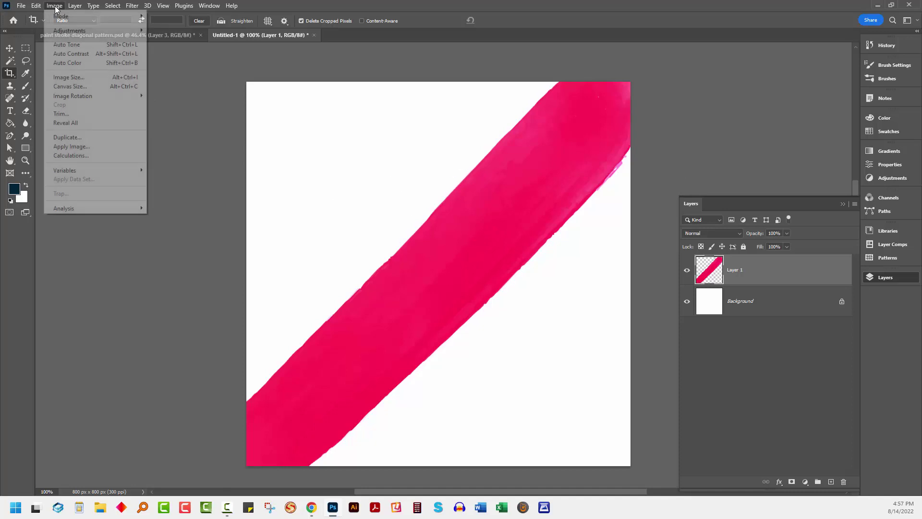
click(77, 124)
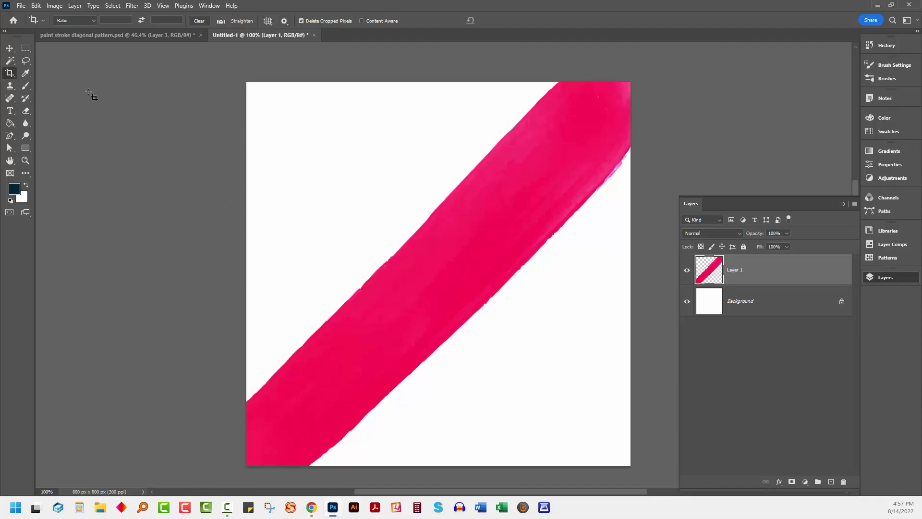
click(10, 49)
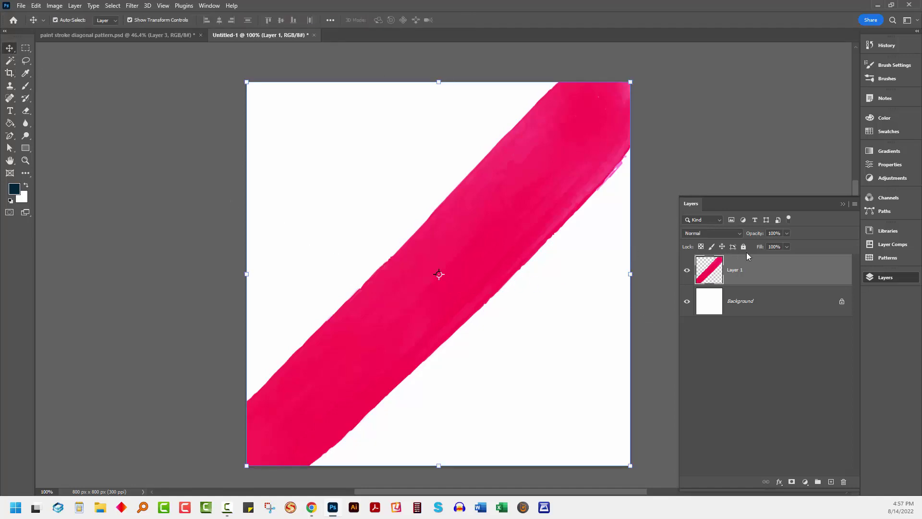
Duplicate Layer 1 and apply Offset +400 px horizontal and vertical with Wrap Around to the copy
drag(814, 273, 832, 481)
drag(702, 206, 700, 101)
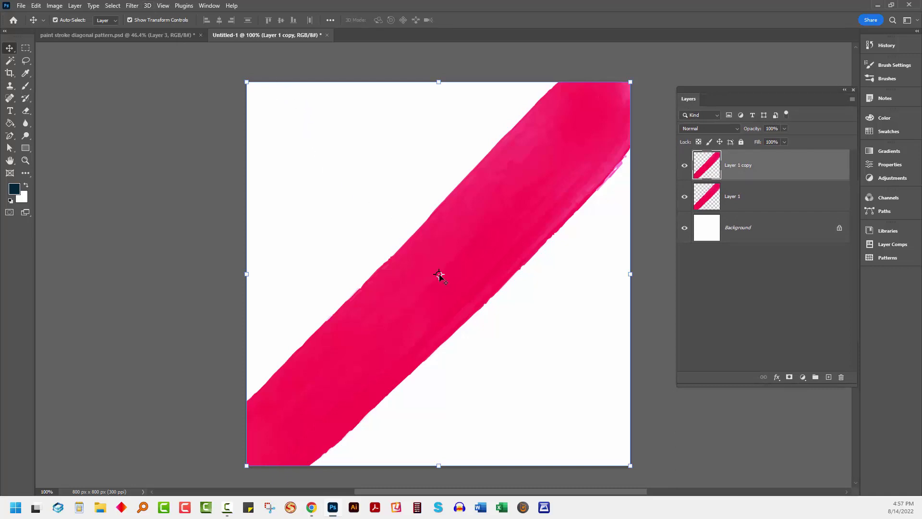
click(131, 5)
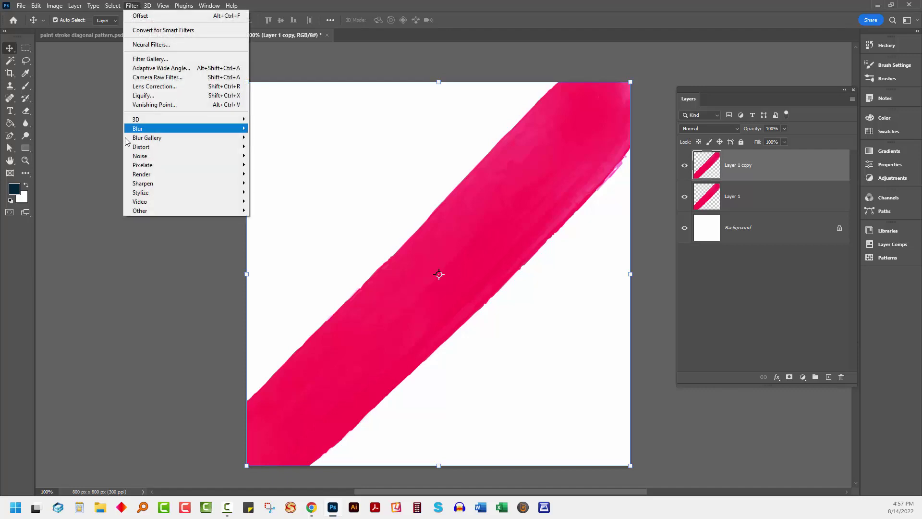
mouse_move(140, 212)
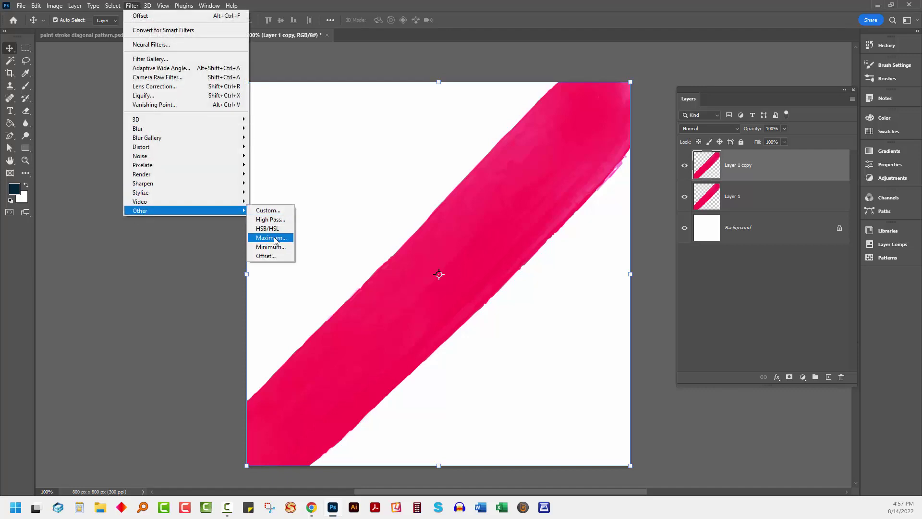
click(266, 256)
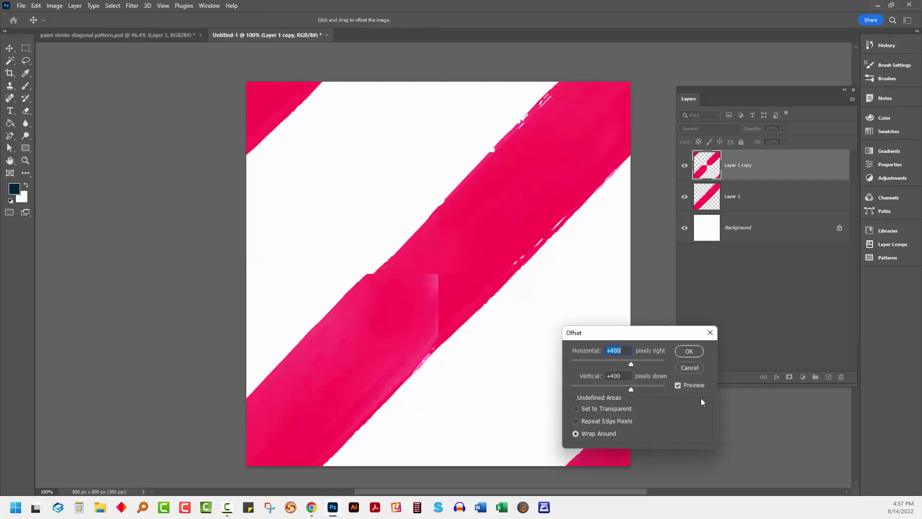
drag(619, 330, 599, 326)
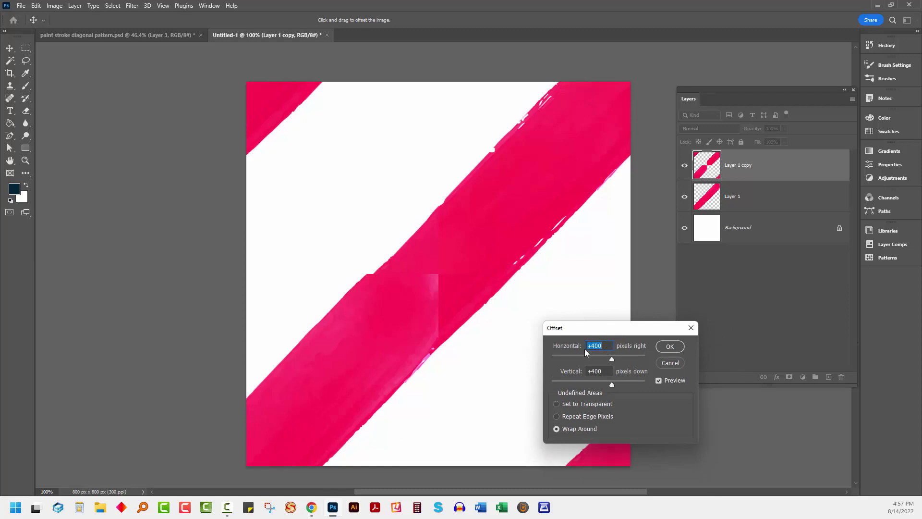
drag(596, 329, 607, 336)
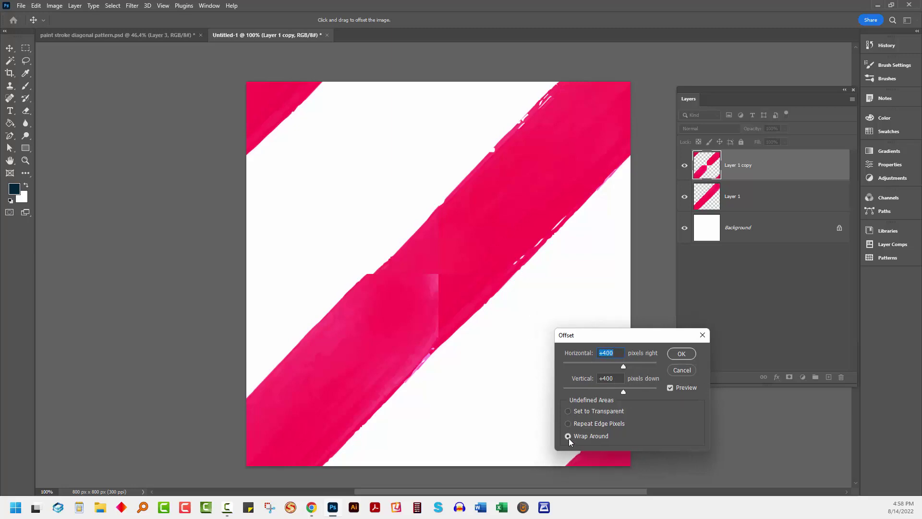
drag(609, 342, 768, 297)
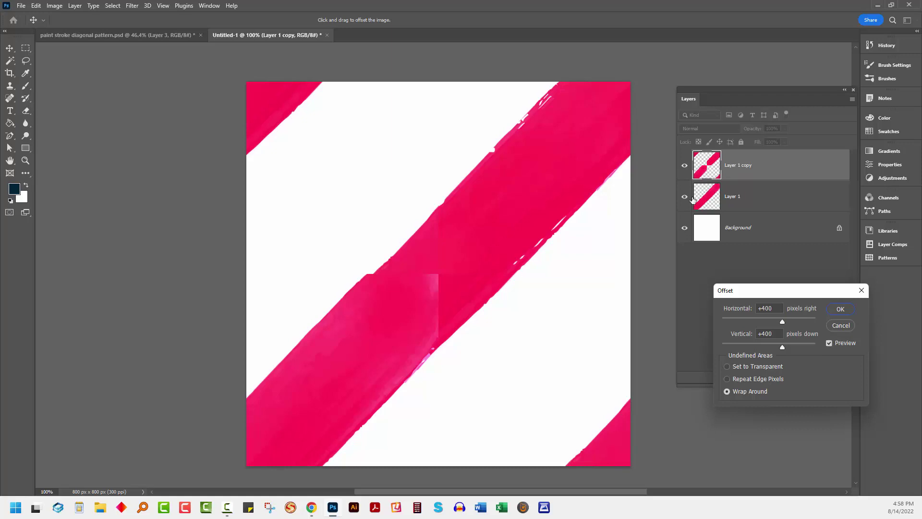
Confirm the offset, move Layer 1 above Layer 1 copy, and merge both into one Layer 1
click(842, 309)
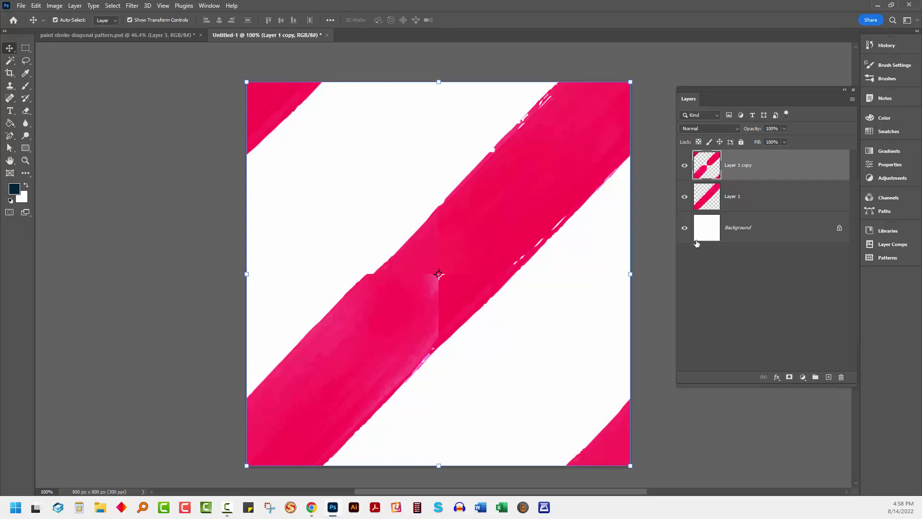
click(685, 196)
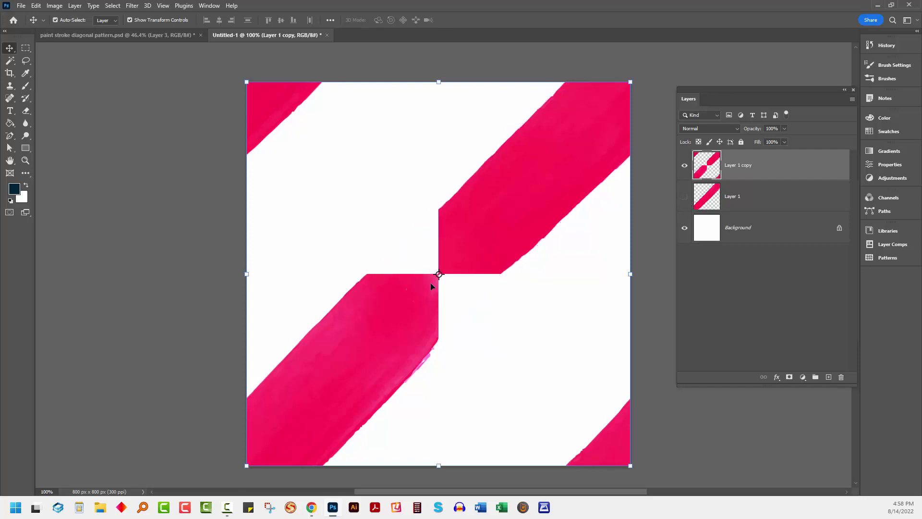
click(685, 197)
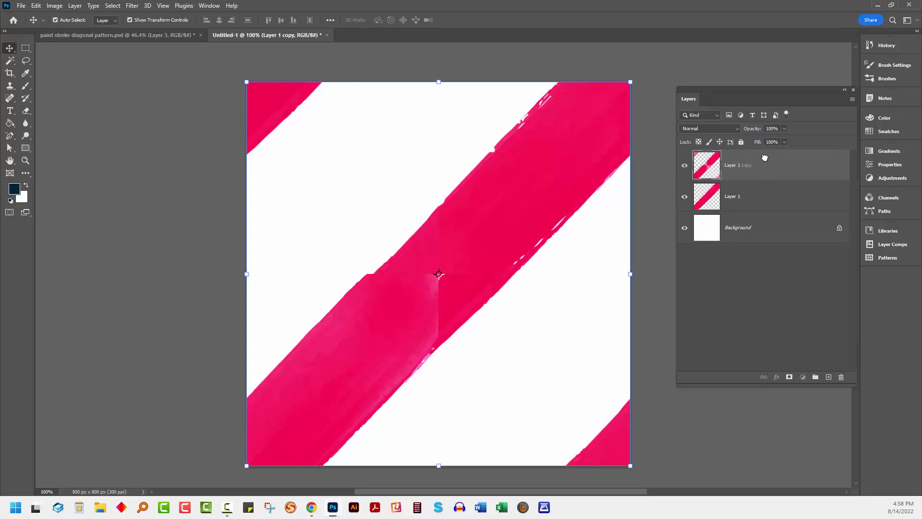
drag(765, 159, 763, 161)
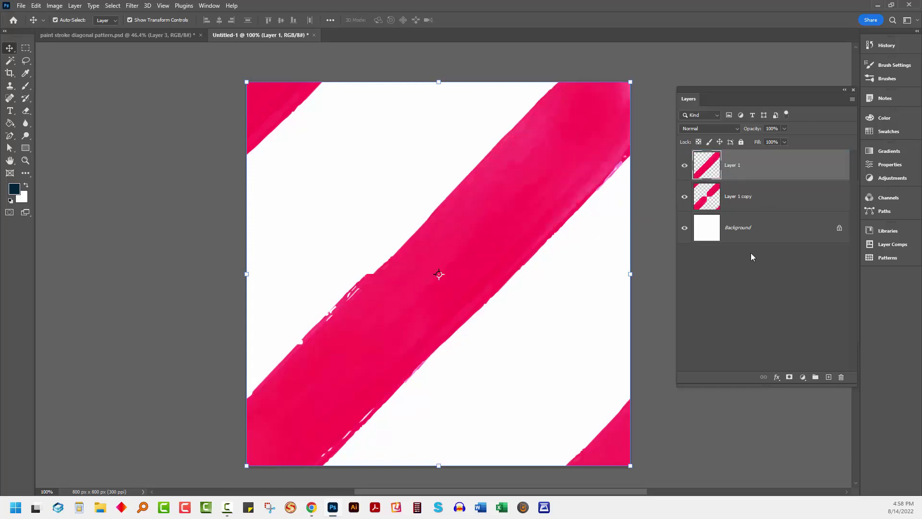
shift+click(761, 196)
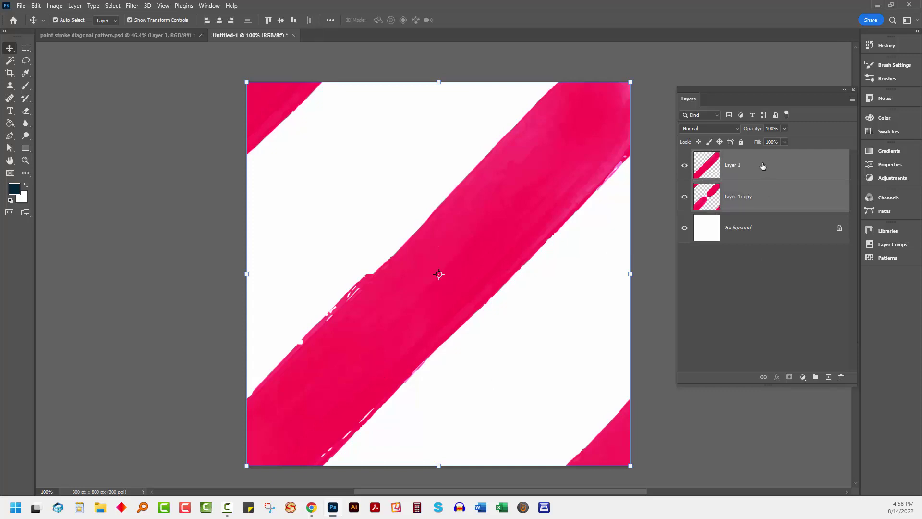
right_click(761, 180)
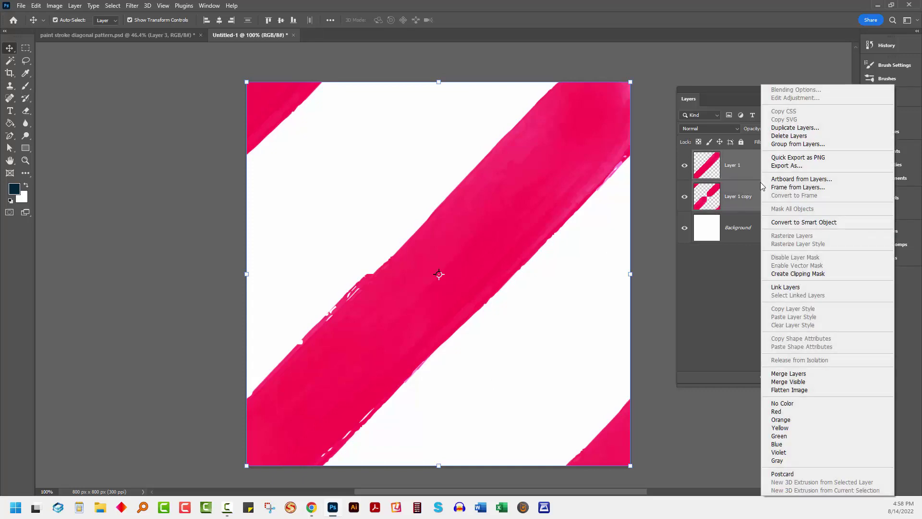
click(786, 375)
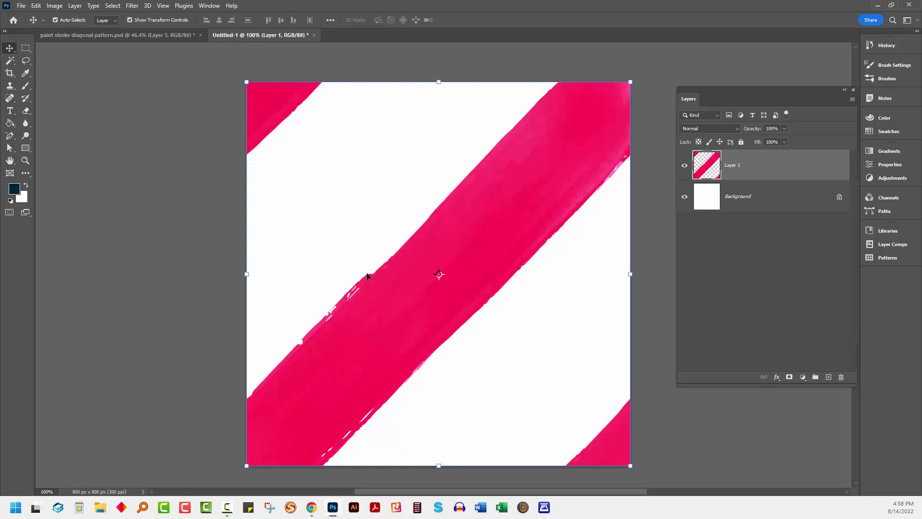
Draw a closed Lasso selection along the central pink stripe's upper edge
key(l)
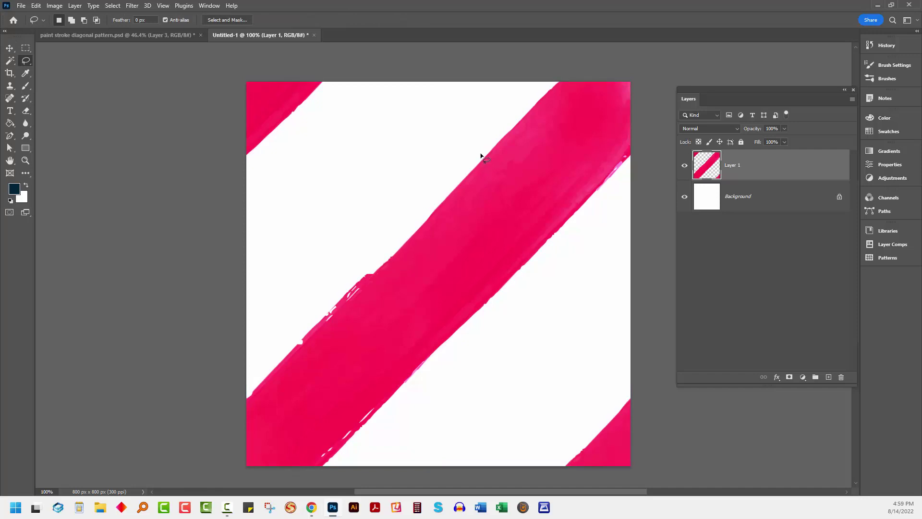
mouse_move(509, 128)
mouse_down()
mouse_move(466, 142)
mouse_move(416, 188)
mouse_move(372, 273)
mouse_up()
mouse_move(523, 130)
mouse_down()
mouse_move(520, 112)
mouse_move(499, 126)
mouse_up()
click(685, 196)
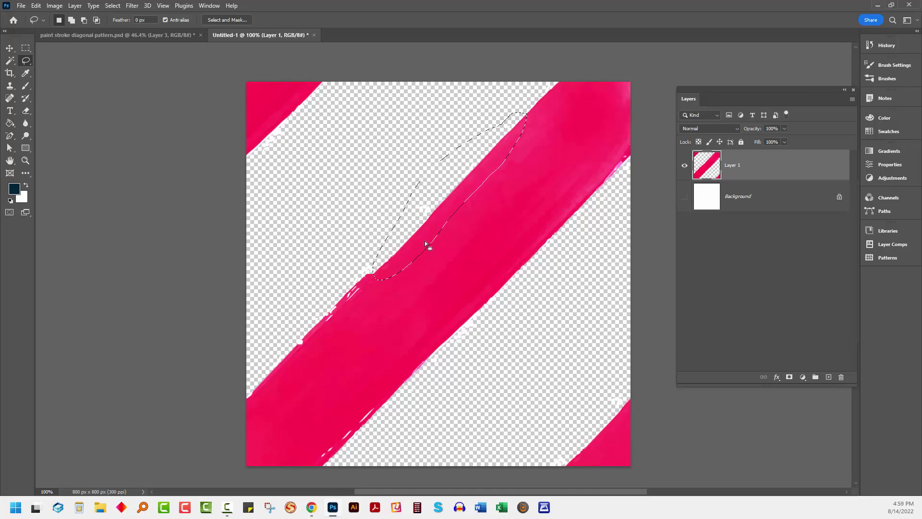
click(685, 198)
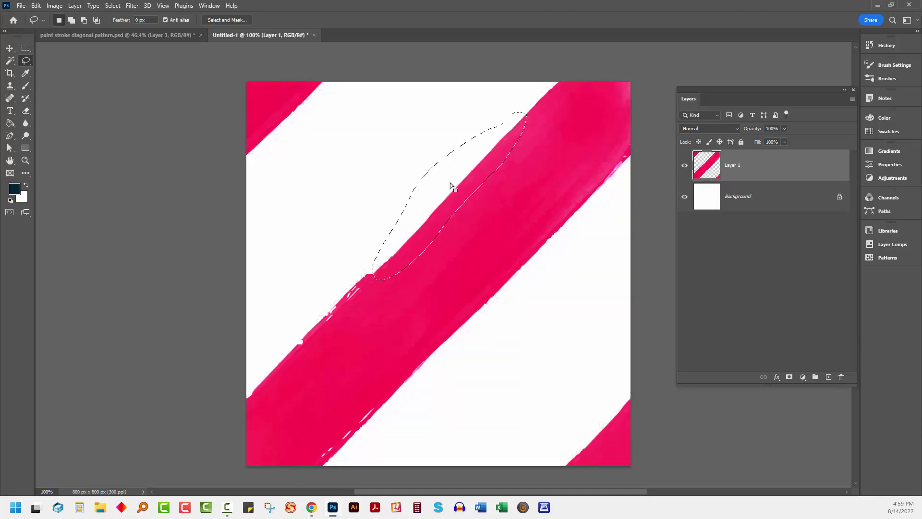
Copy the selected edge sliver onto a new Layer 2 via Layer > New > Layer Via Copy
click(75, 5)
mouse_move(80, 17)
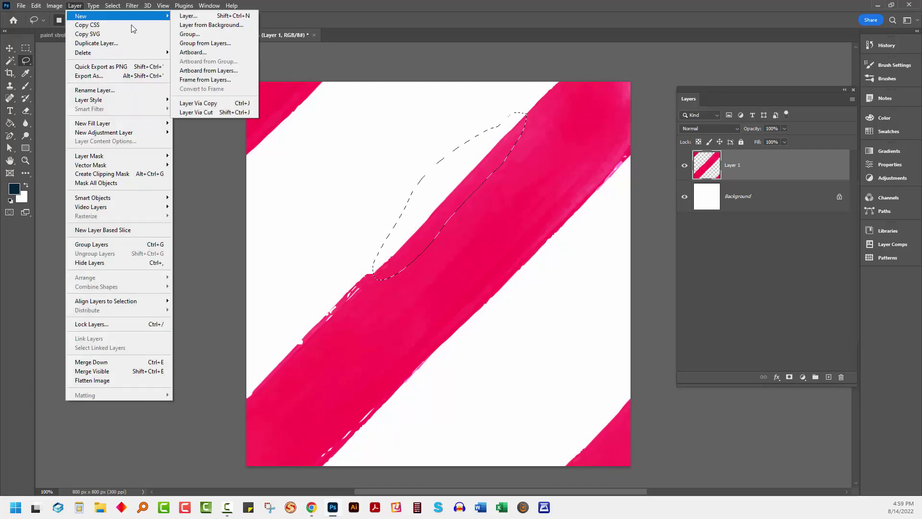
click(206, 102)
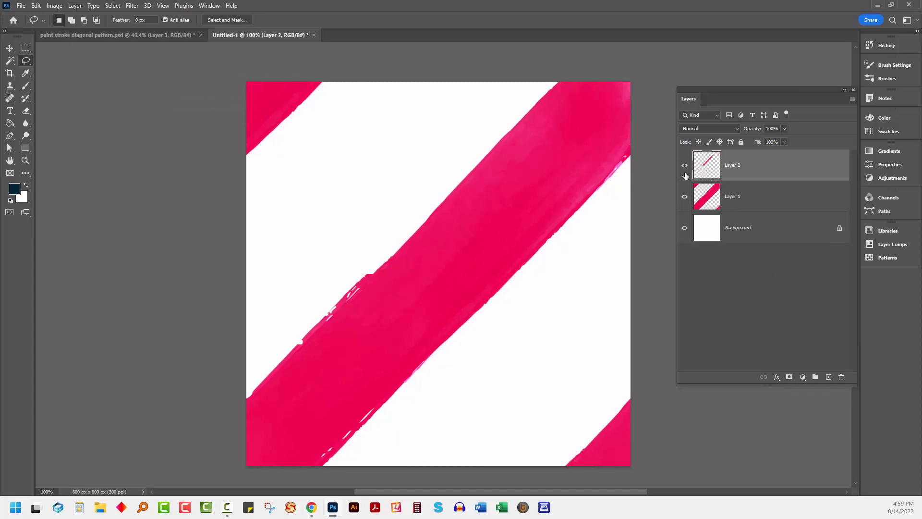
click(685, 197)
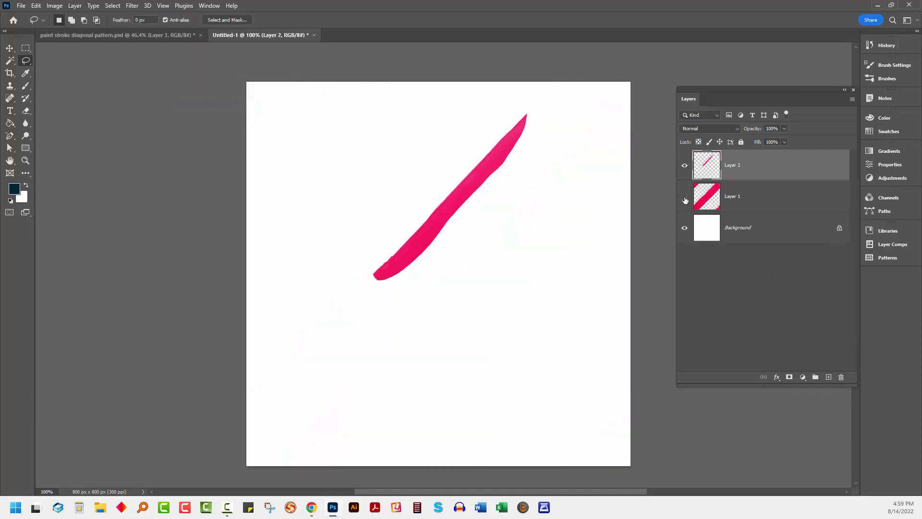
click(684, 197)
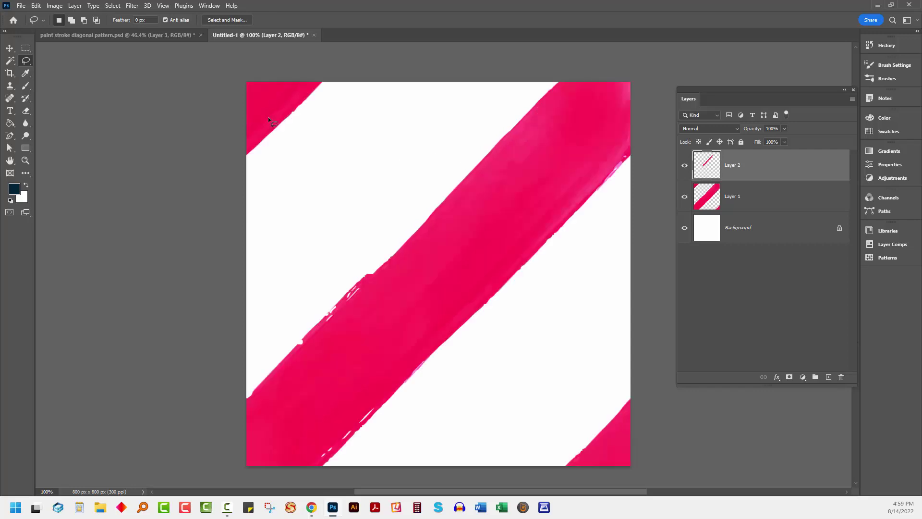
Free Transform Layer 2, skew its lower-left corner slightly outward, and commit
key(v)
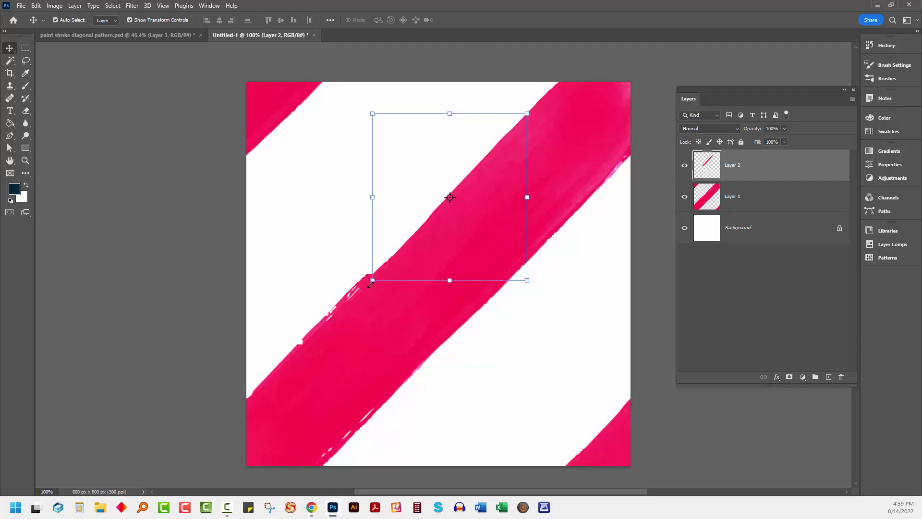
key(ctrl)
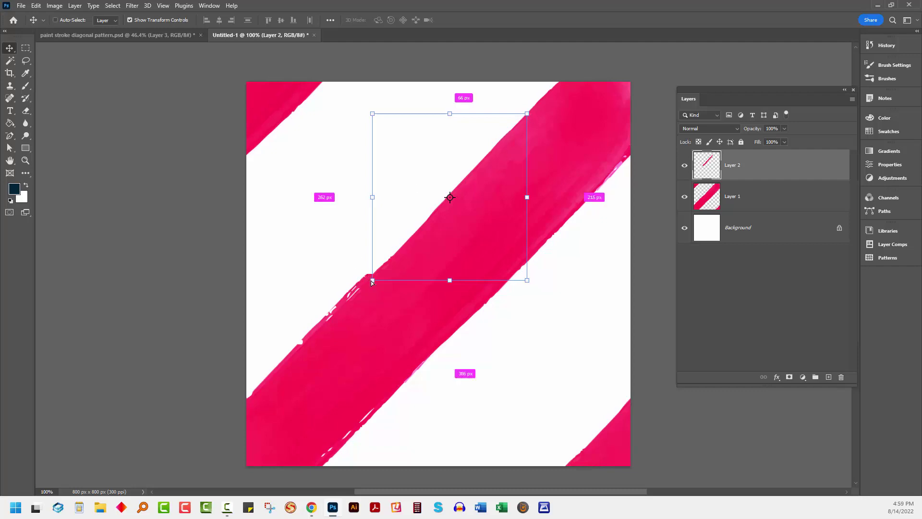
key(ctrl+t)
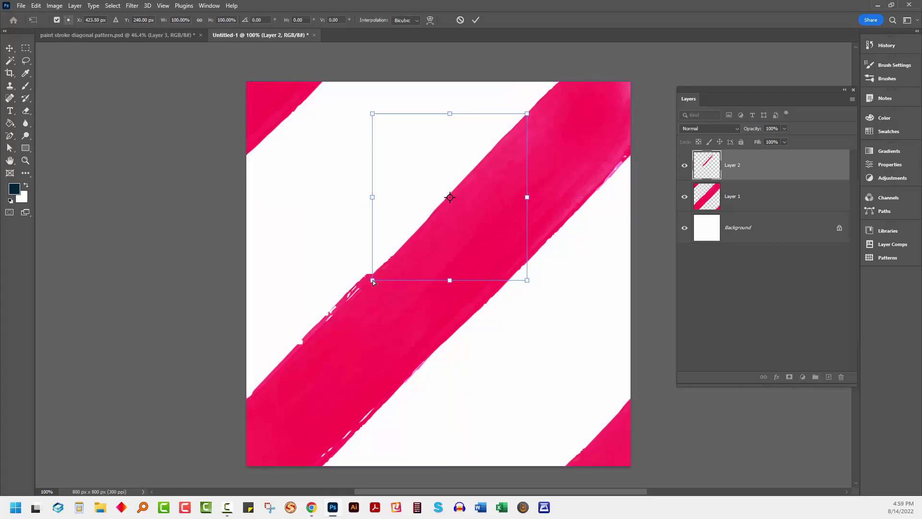
drag(373, 281, 362, 284)
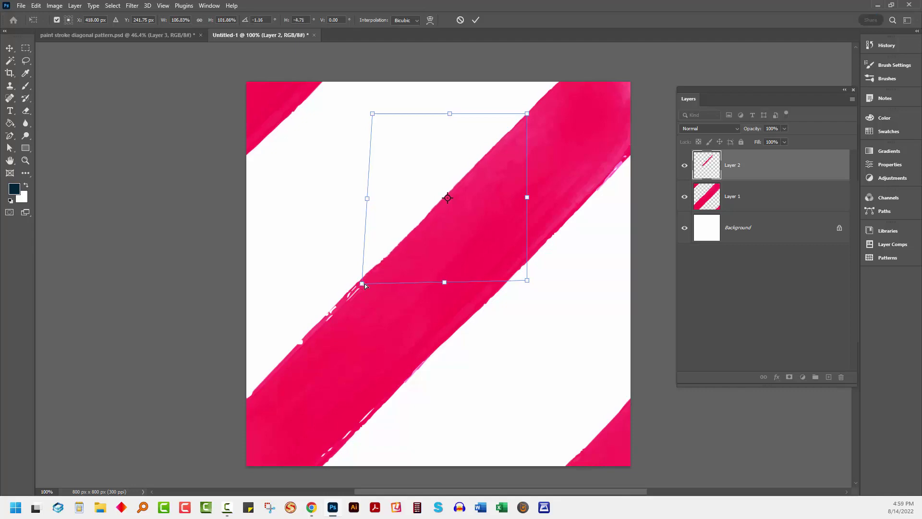
click(476, 19)
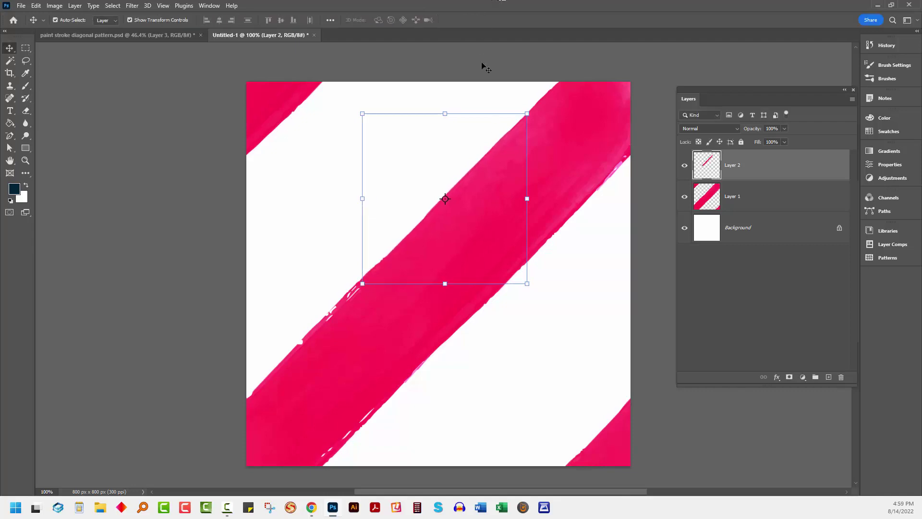
click(692, 267)
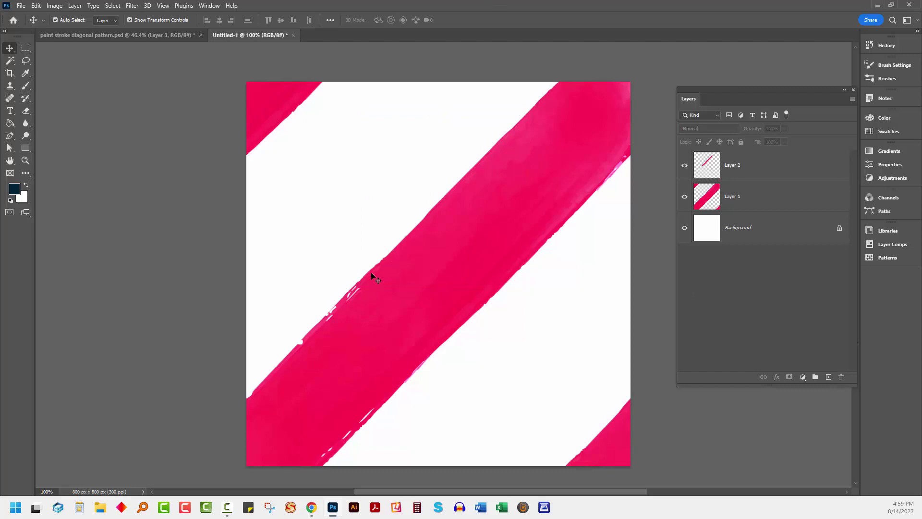
Merge Layer 2 down into Layer 1 and hide the white Background layer
click(756, 168)
right_click(756, 168)
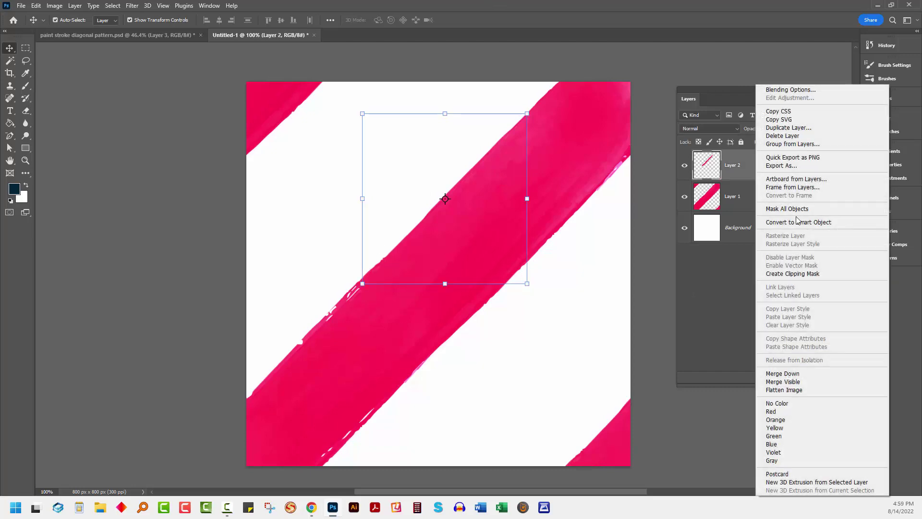
click(809, 374)
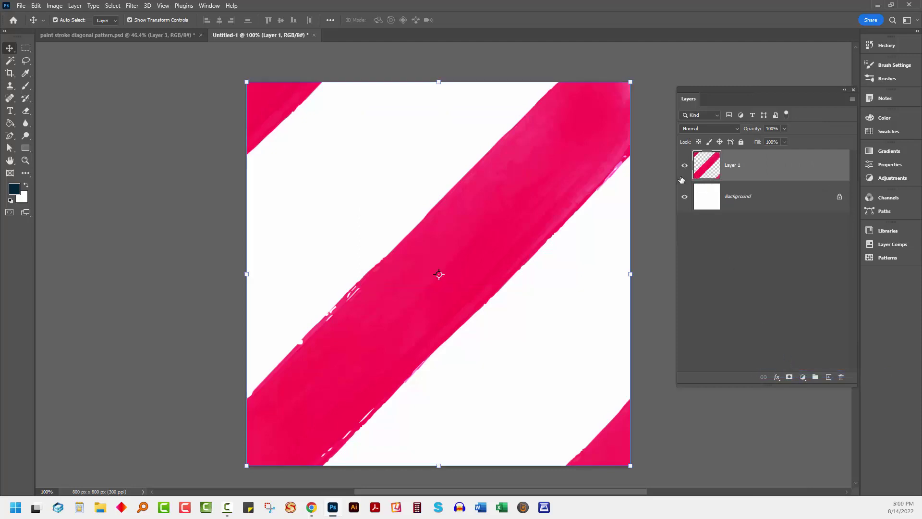
click(684, 196)
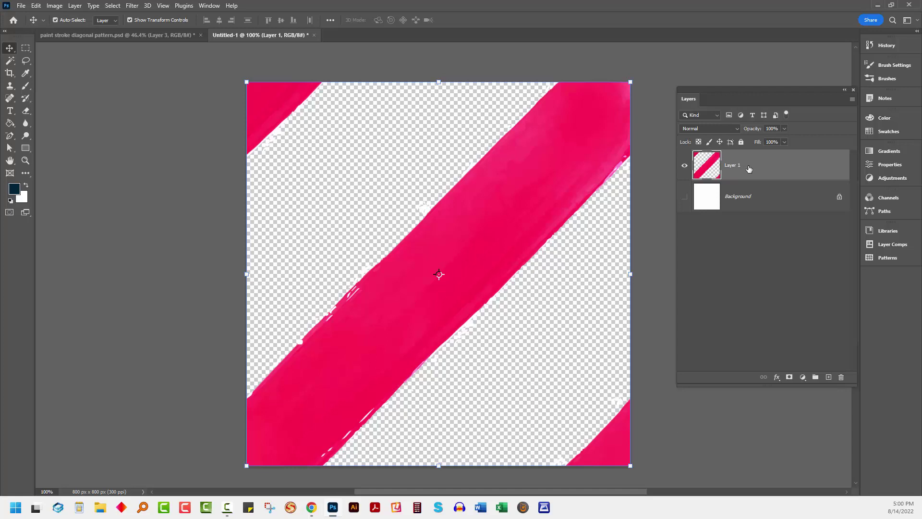
Duplicate Layer 1, offset the copy, stack Layer 1 above it, and show the white Background
drag(749, 168, 831, 377)
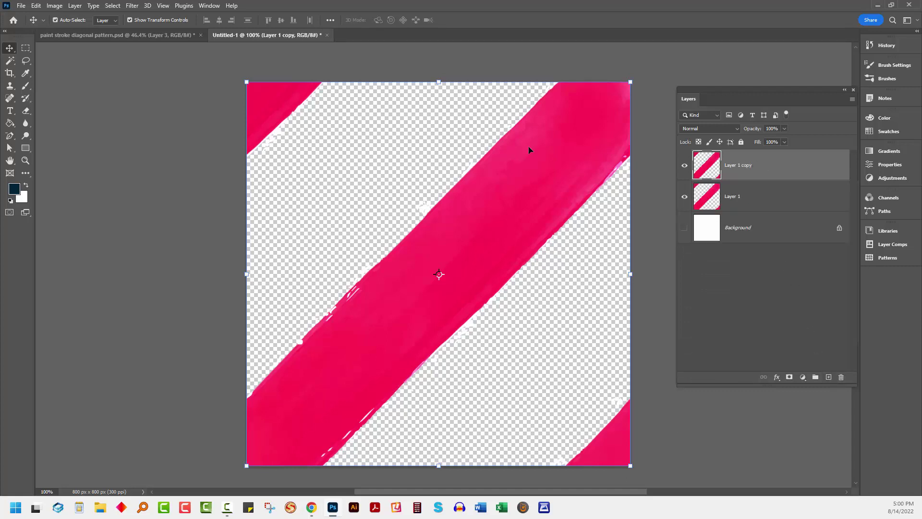
click(132, 7)
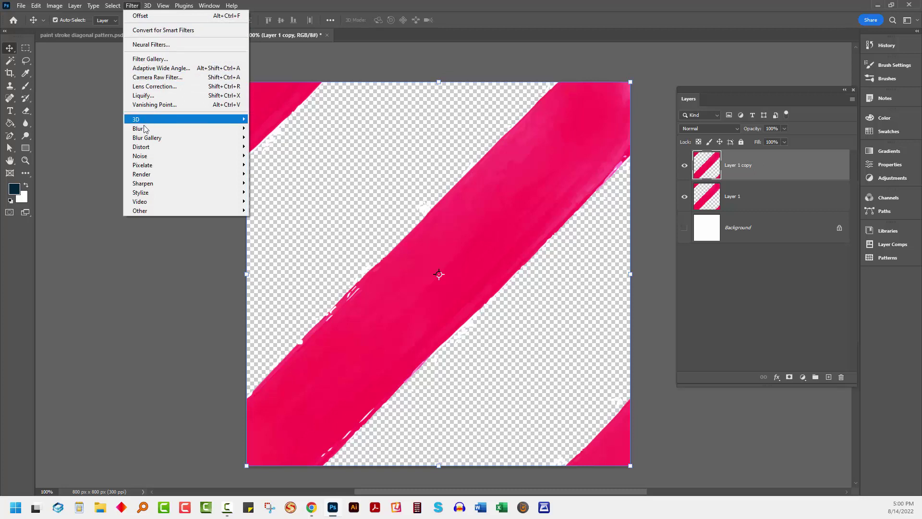
mouse_move(159, 215)
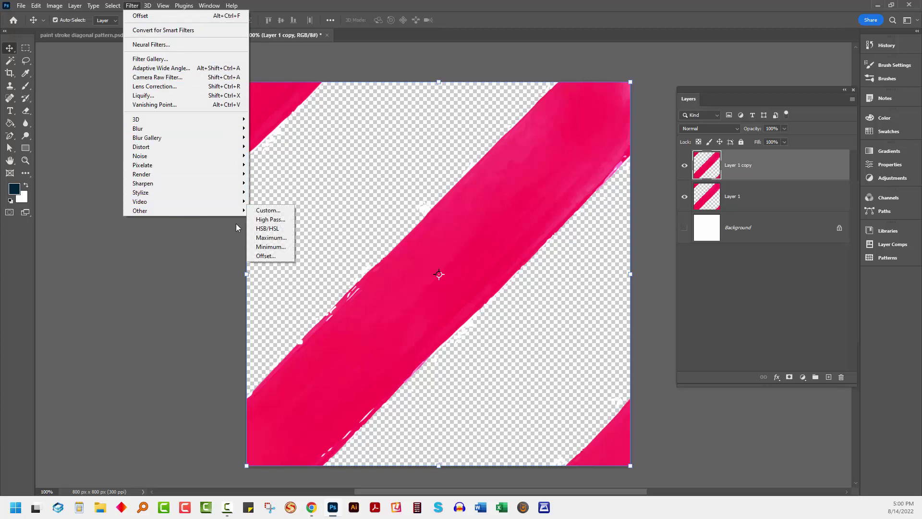
click(275, 256)
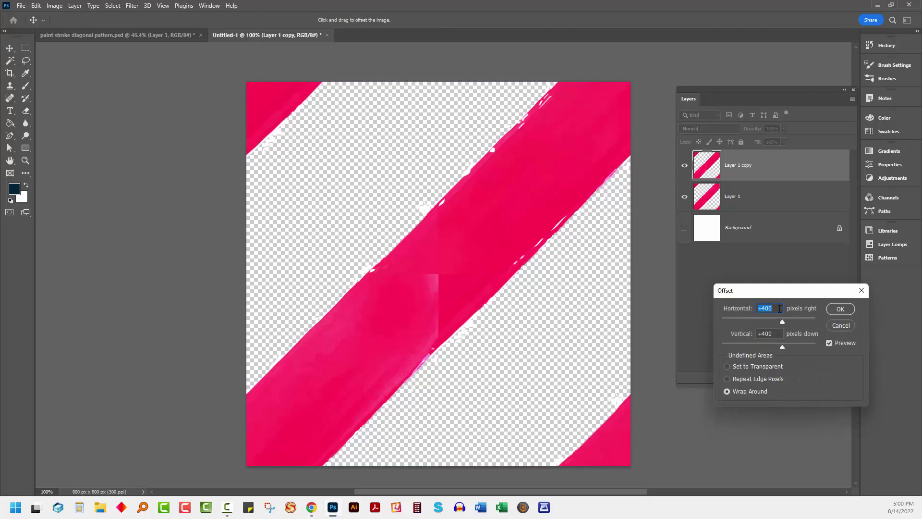
click(841, 310)
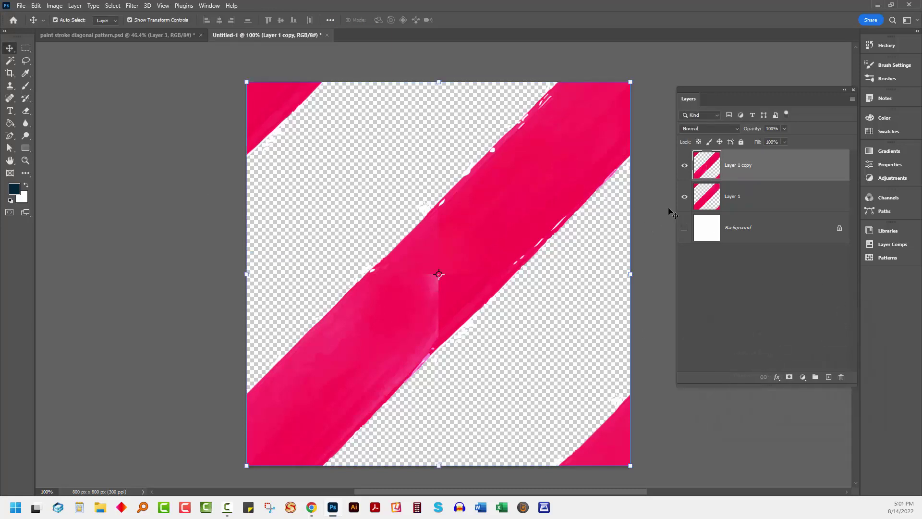
drag(742, 205, 747, 166)
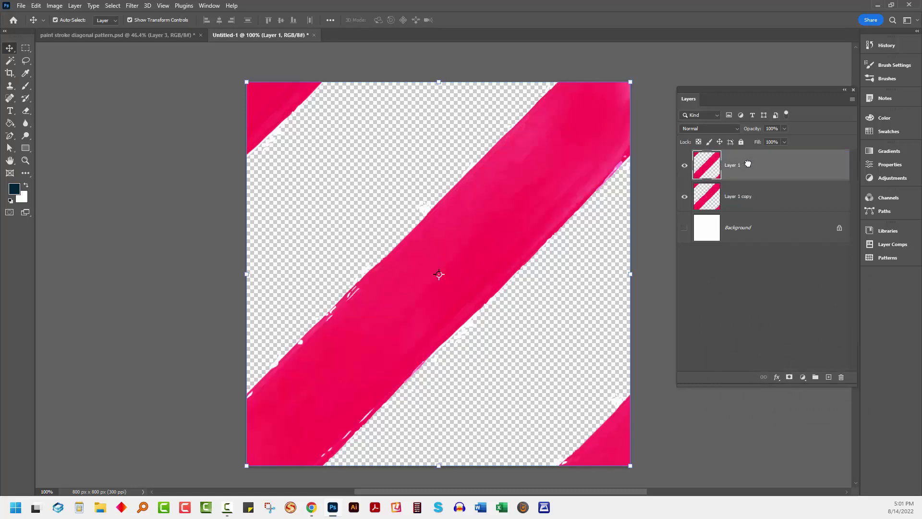
click(685, 228)
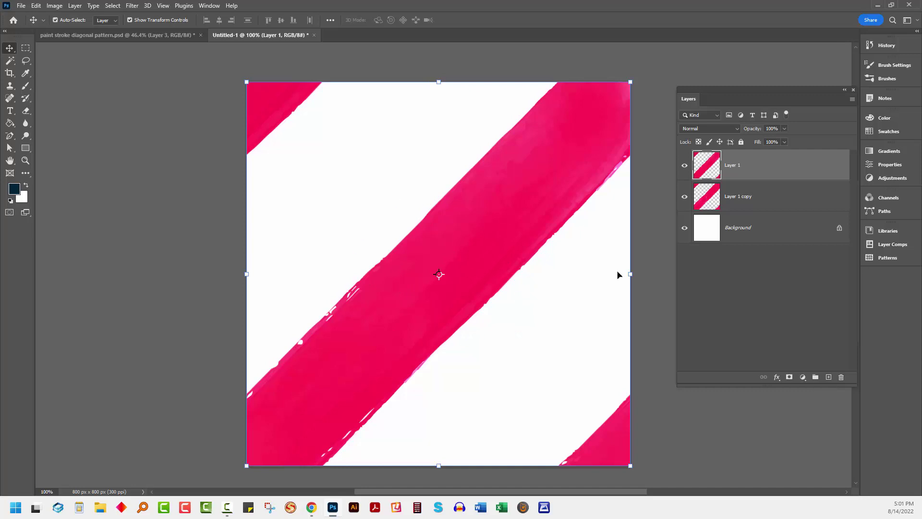
Merge Layer 1 down into Layer 1 copy and lasso a sliver along the stripe's upper edge
right_click(752, 172)
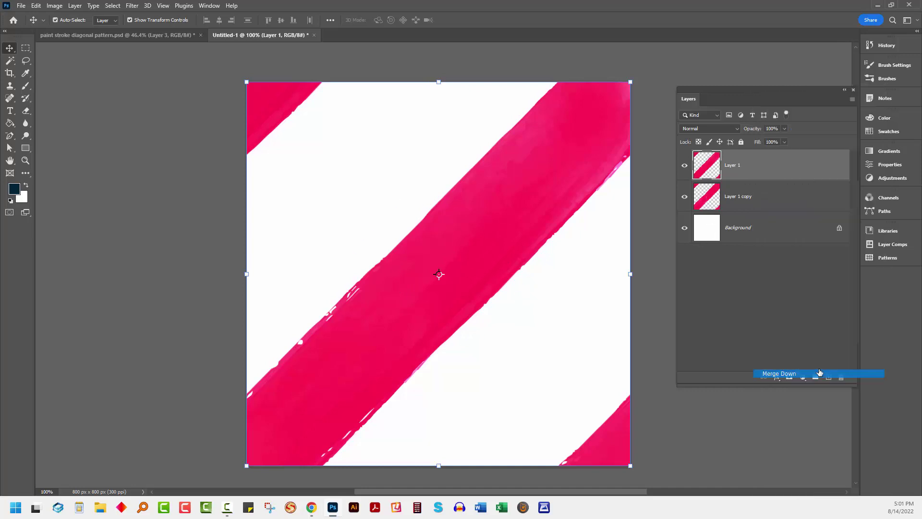
click(820, 373)
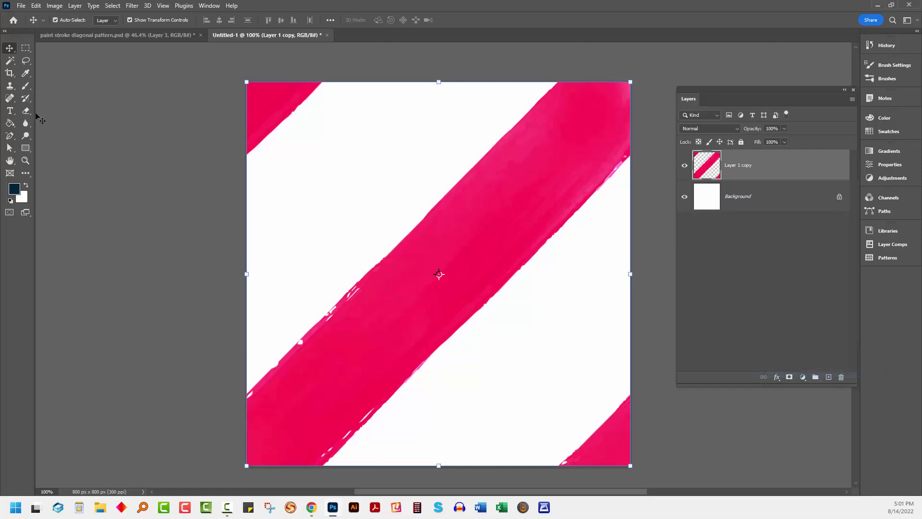
click(26, 60)
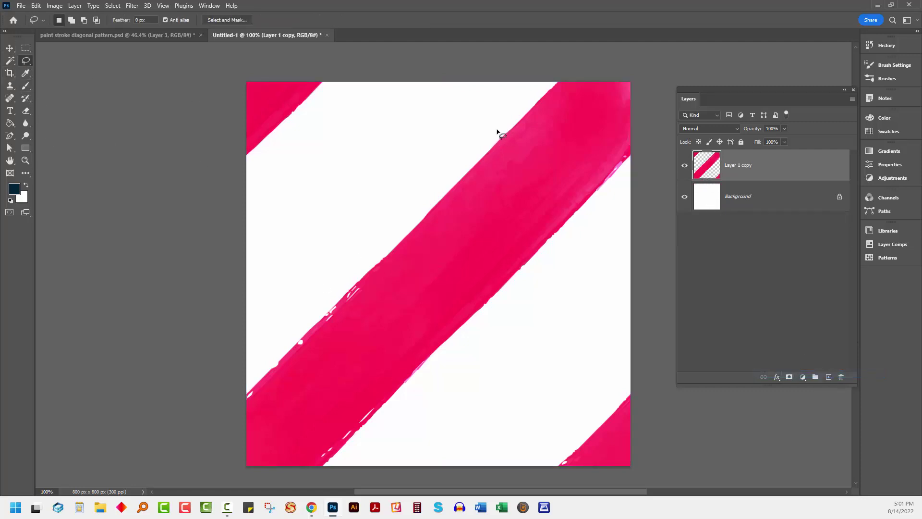
drag(496, 131, 371, 268)
drag(508, 140, 493, 134)
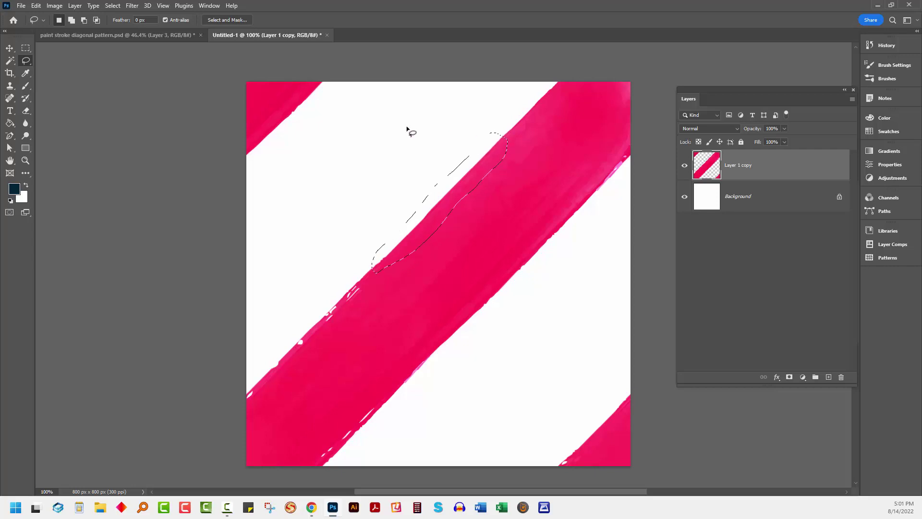
Cut the sliver to its own layer, try skewing it, cancel, and delete that layer
click(75, 6)
mouse_move(85, 16)
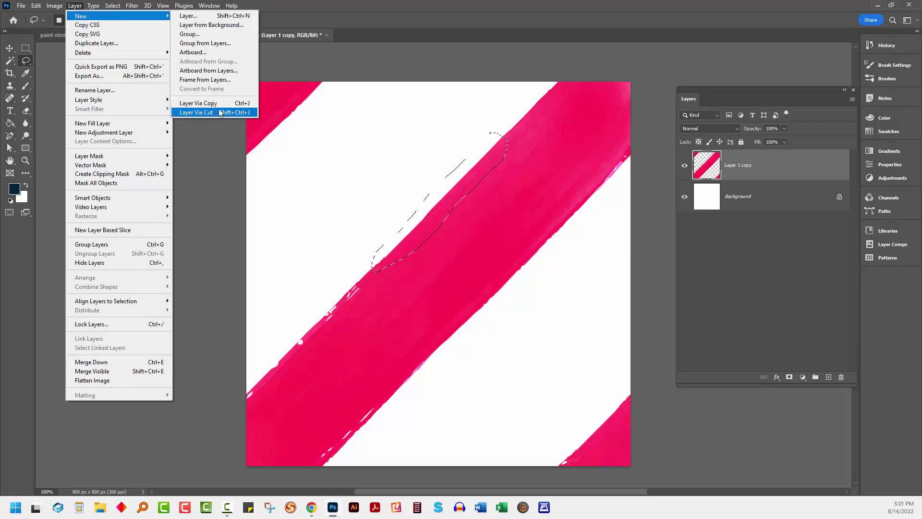
click(214, 103)
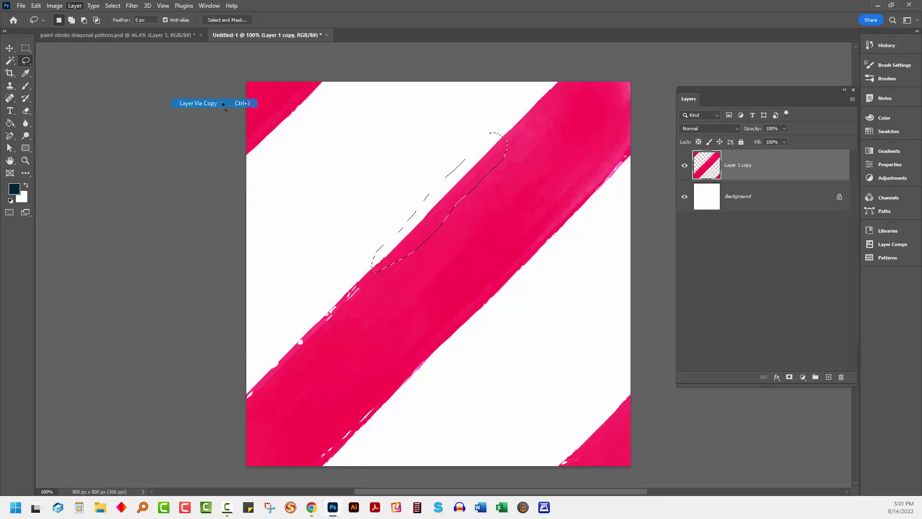
click(9, 48)
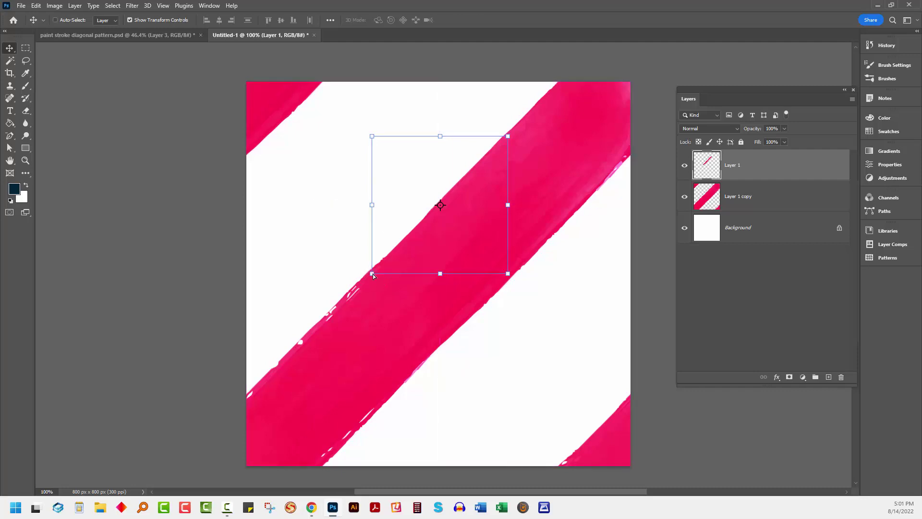
drag(372, 273, 341, 305)
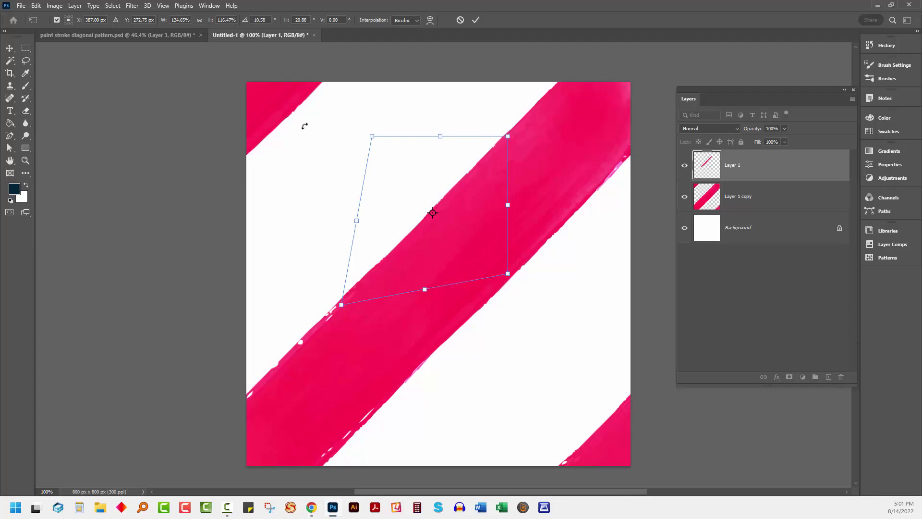
click(460, 20)
drag(757, 164, 841, 377)
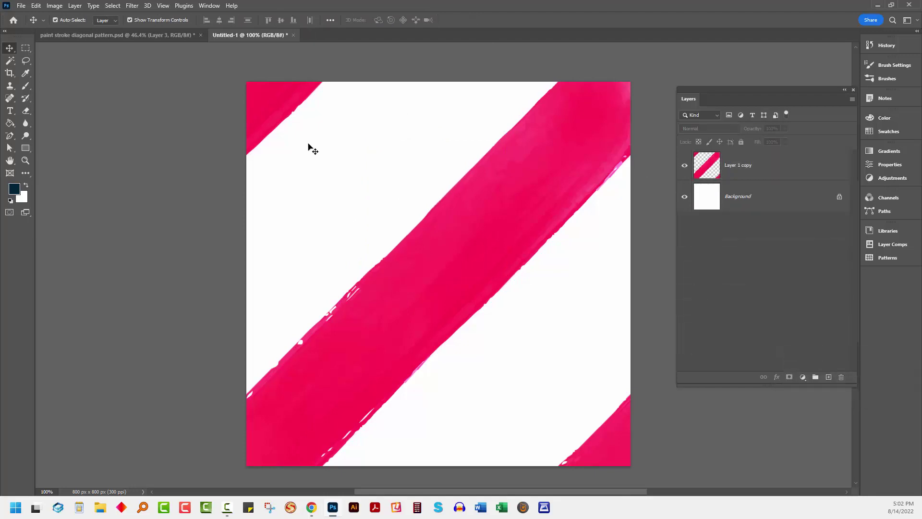
Define the diagonal stripe tile as a new pattern named 'youtube'
click(130, 20)
click(38, 6)
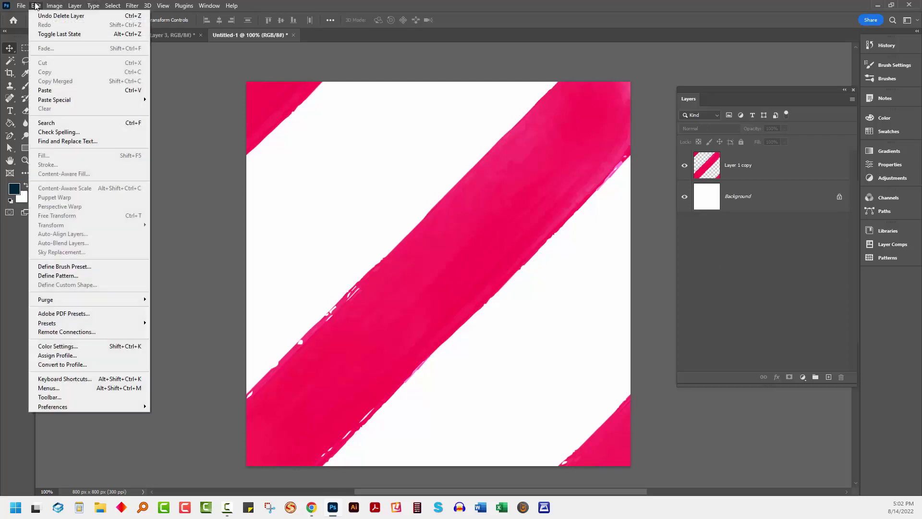
click(65, 279)
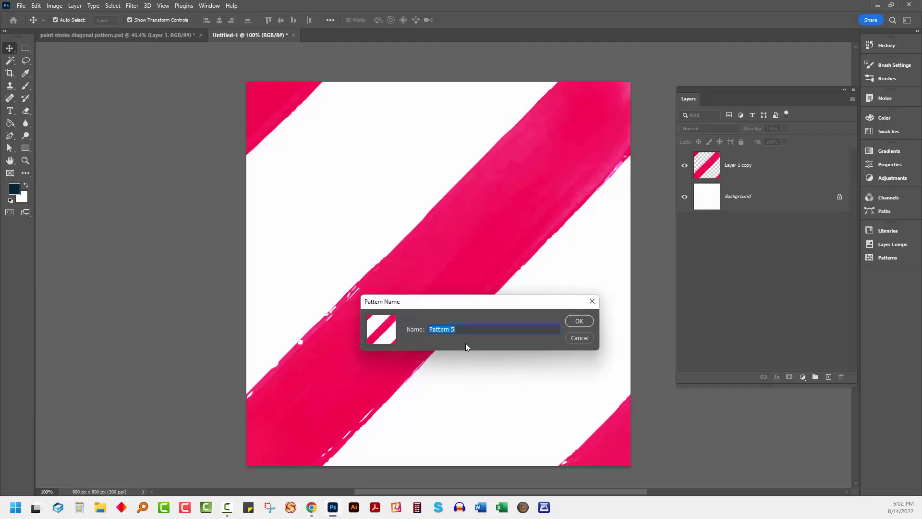
text(youtube)
click(578, 322)
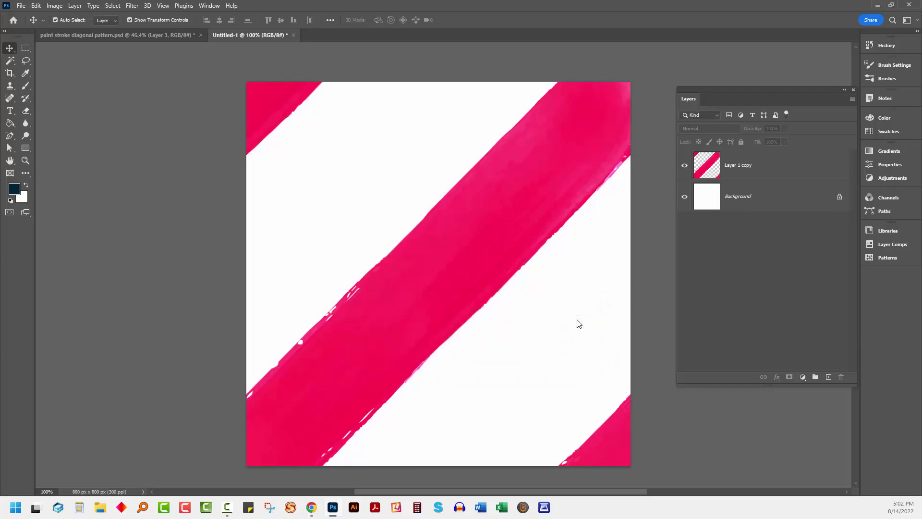
Create a new 3600 × 3600 px, 300 ppi document from the Recent custom preset
click(22, 5)
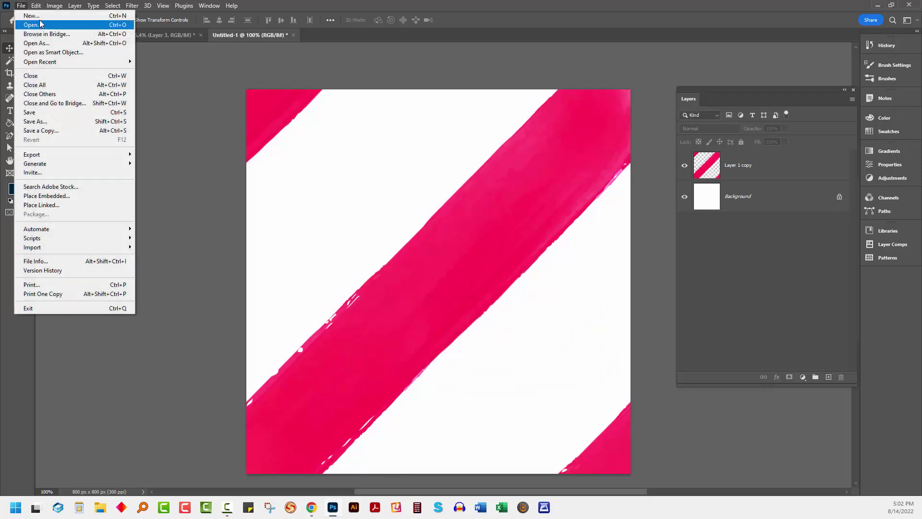
click(32, 16)
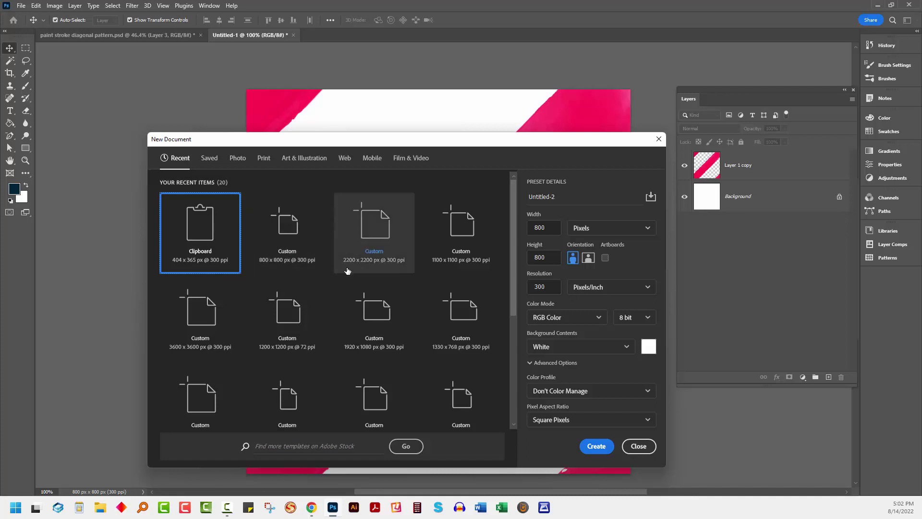
click(204, 321)
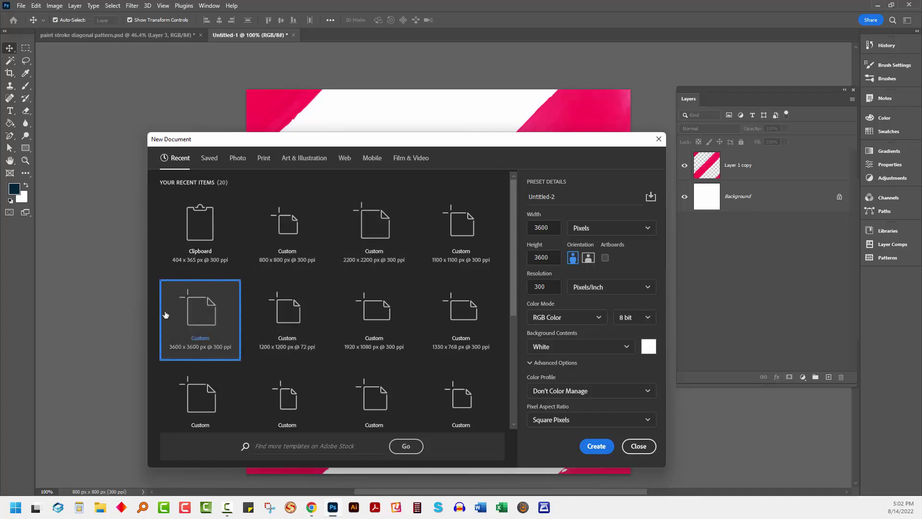
click(594, 446)
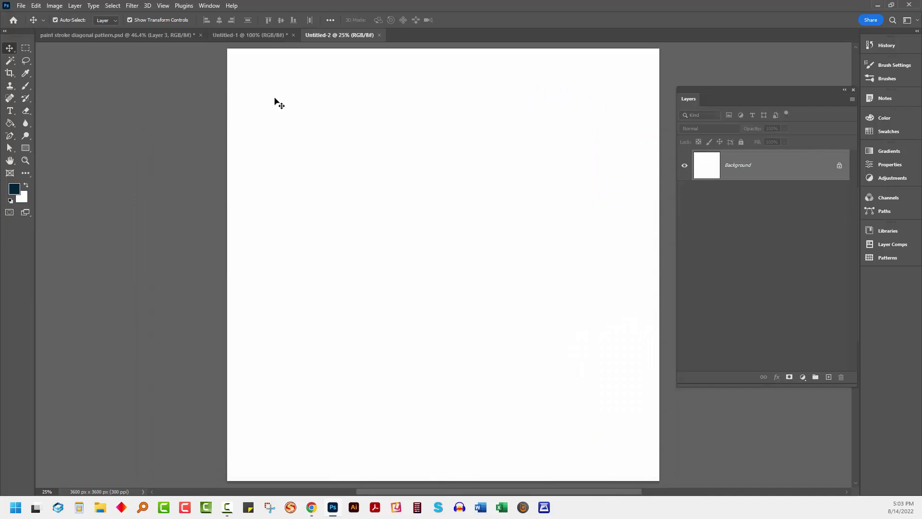
Add a Pattern Fill 1 layer to Untitled-2 using the pink diagonal stripe pattern
click(75, 6)
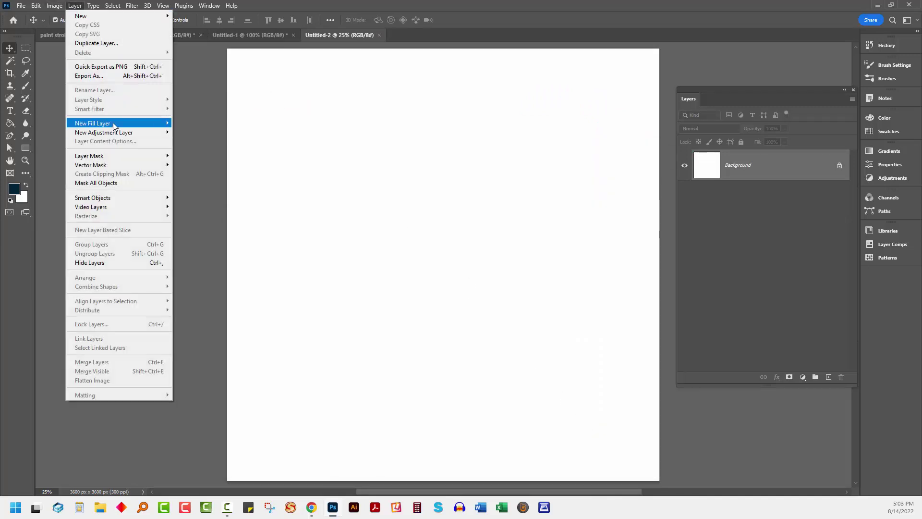
mouse_move(114, 126)
click(192, 141)
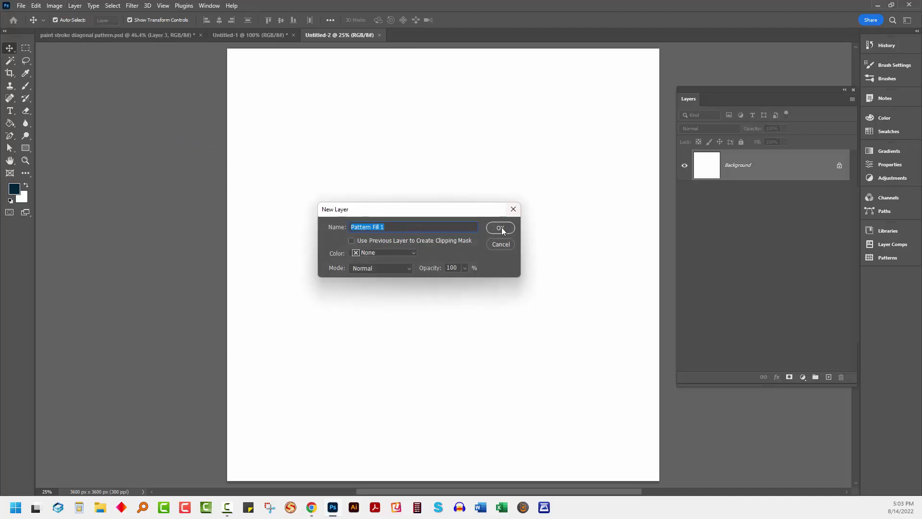
click(501, 229)
click(621, 183)
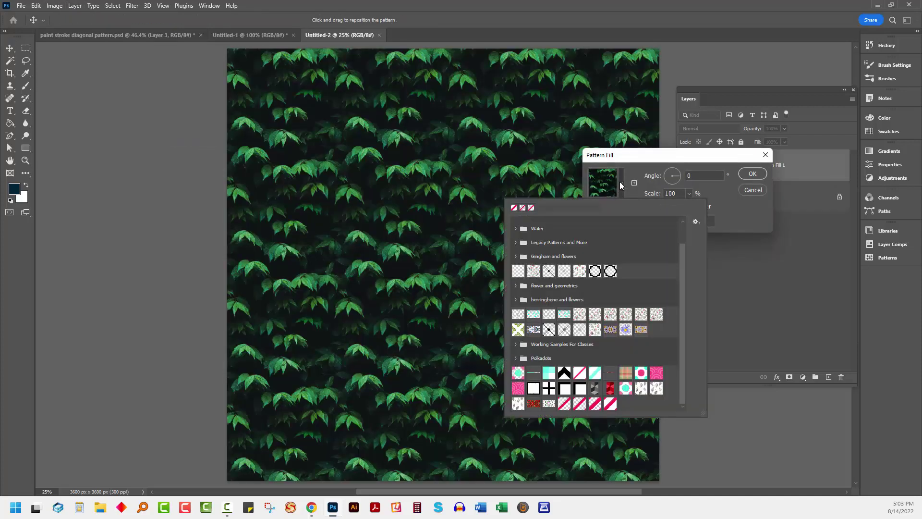
click(610, 406)
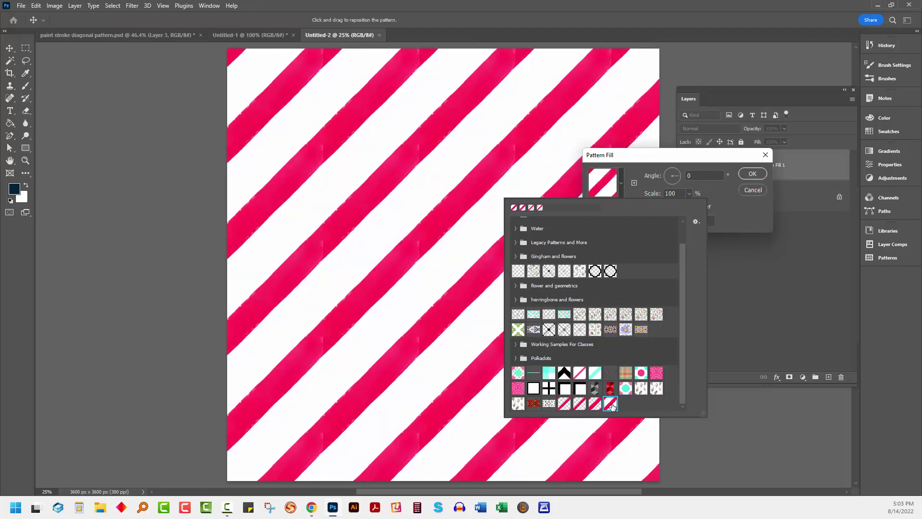
click(711, 210)
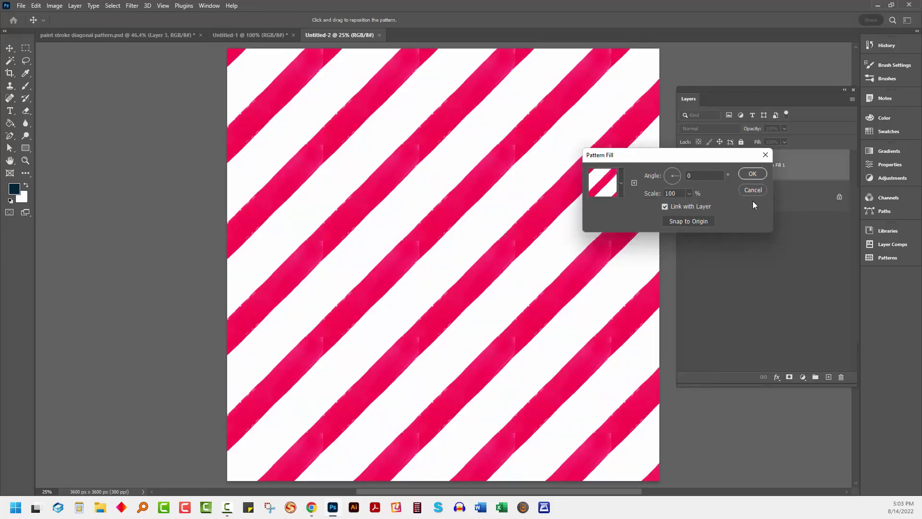
click(752, 175)
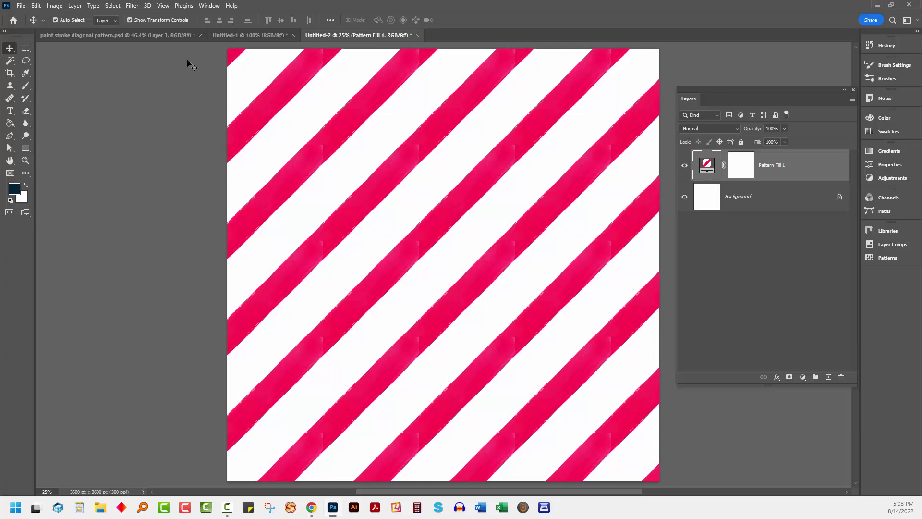
In Untitled-1, apply the Offset filter to Layer 1 copy again
click(240, 34)
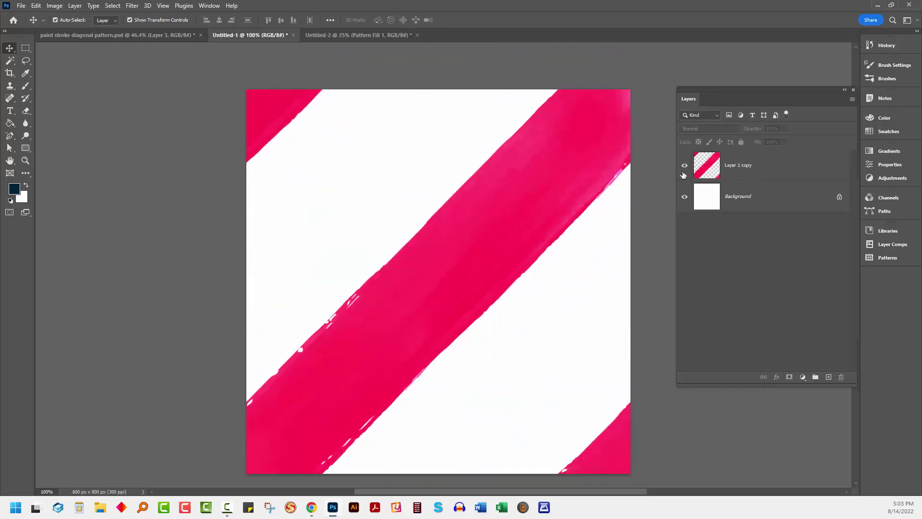
click(750, 164)
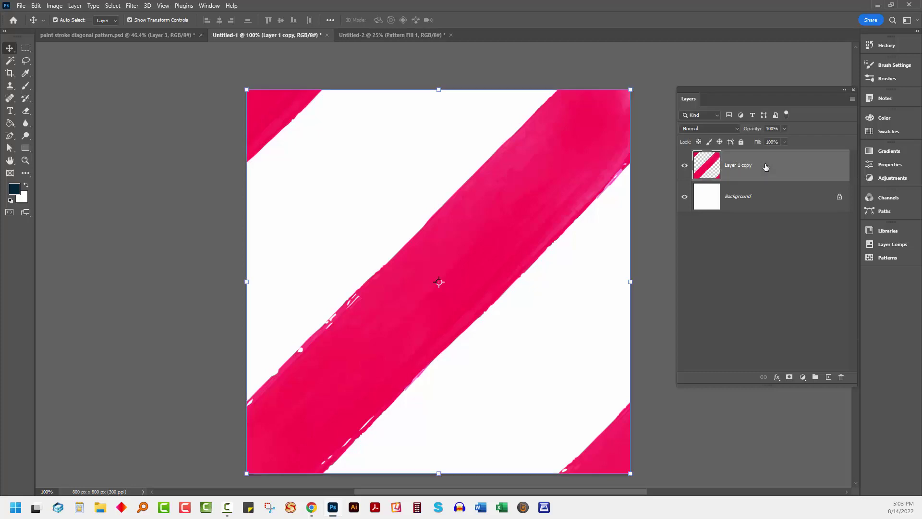
click(128, 7)
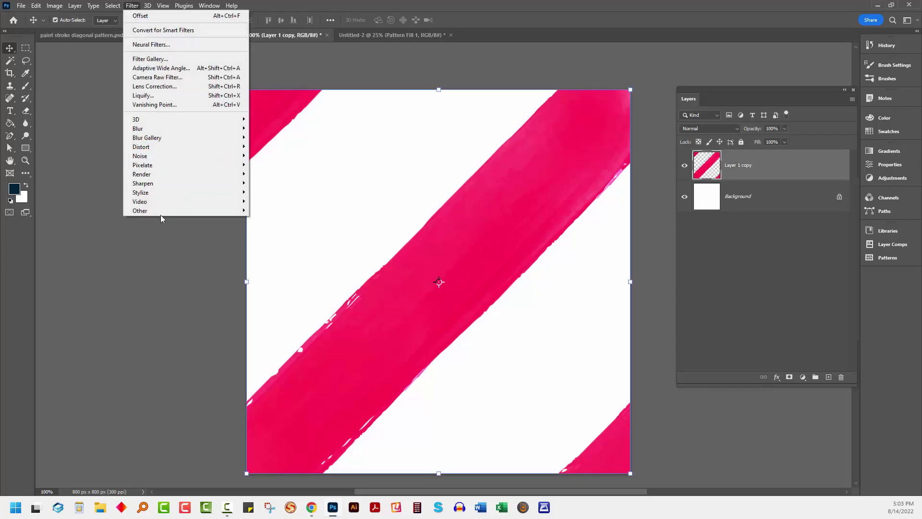
mouse_move(161, 212)
click(268, 255)
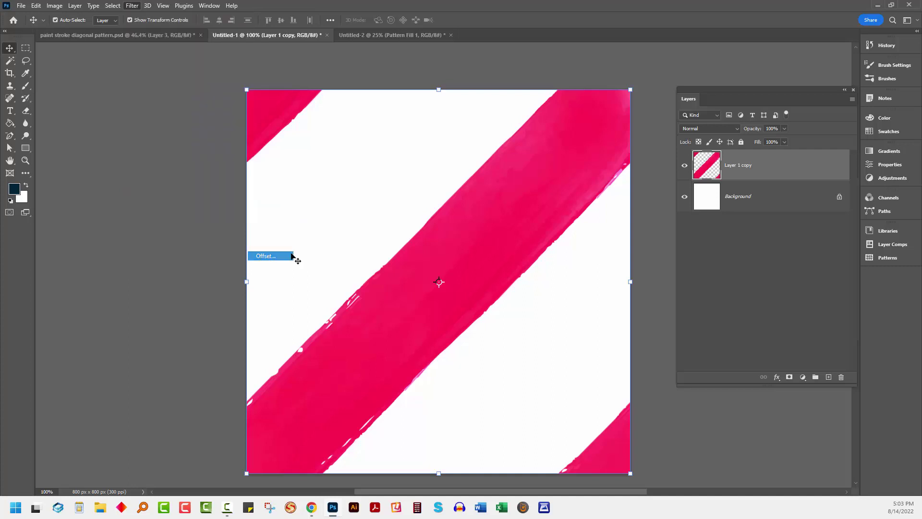
click(840, 309)
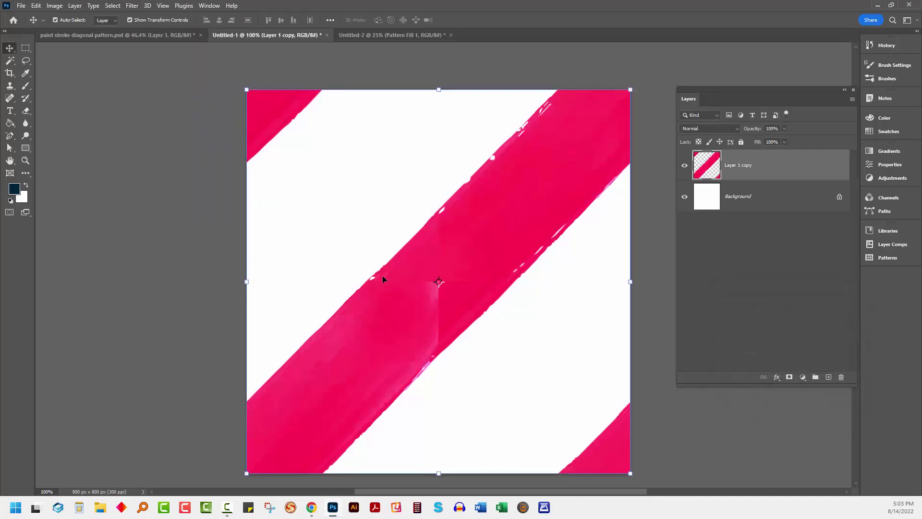
Heal the seam across the central pink band with several Spot Healing Brush strokes
click(10, 98)
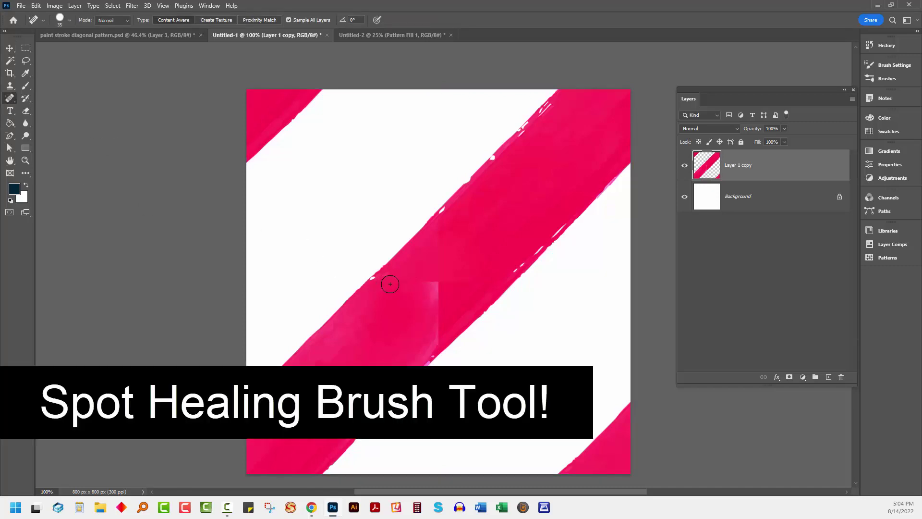
mouse_move(390, 284)
mouse_down()
mouse_move(439, 281)
mouse_move(435, 351)
mouse_up()
drag(424, 288, 420, 346)
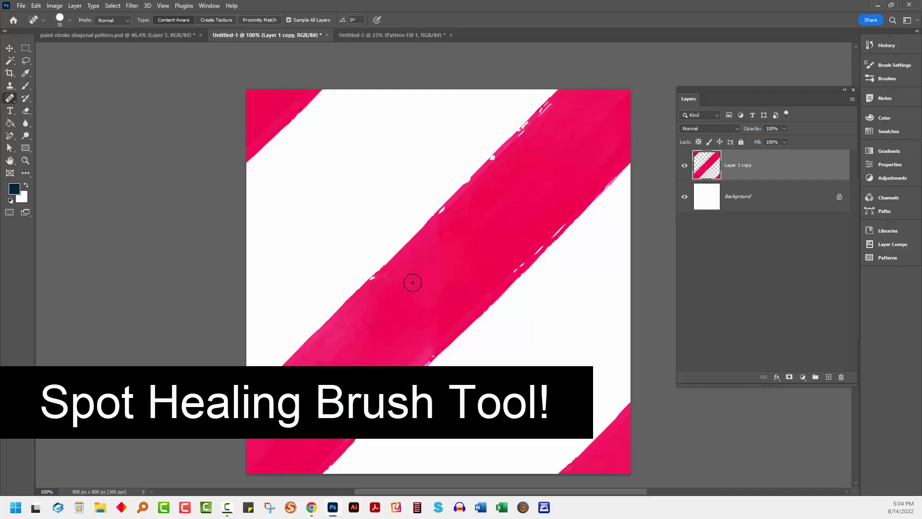
mouse_move(411, 282)
mouse_down()
mouse_move(379, 316)
mouse_move(426, 327)
mouse_up()
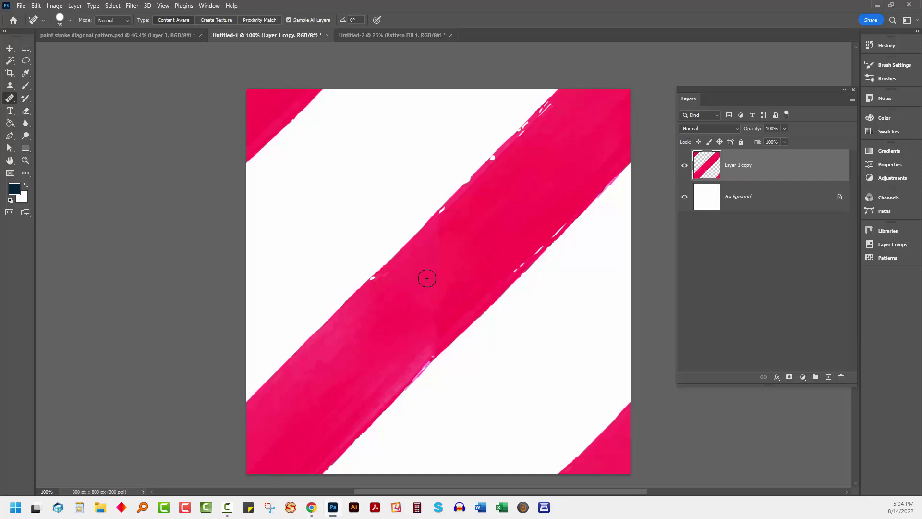
drag(418, 343, 440, 329)
click(421, 348)
Define the healed stripe tile as a new pattern named 'youtube 1'
click(37, 5)
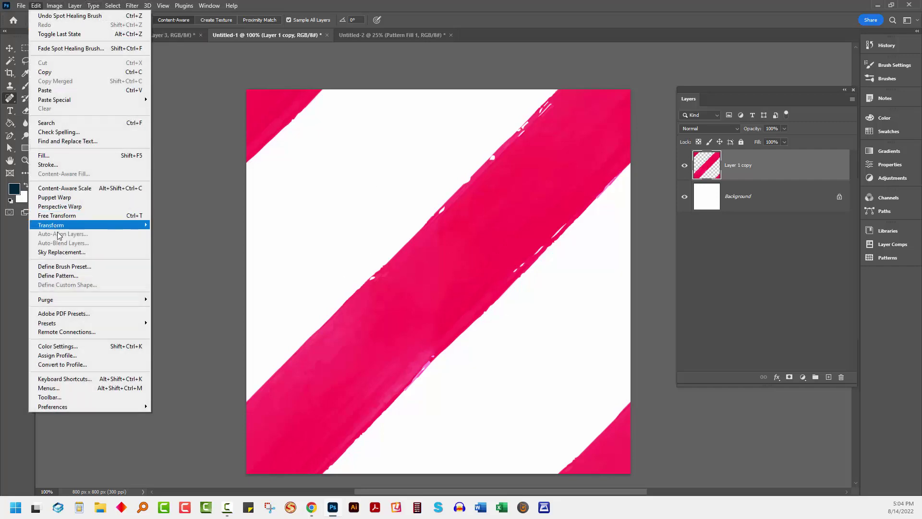
click(78, 276)
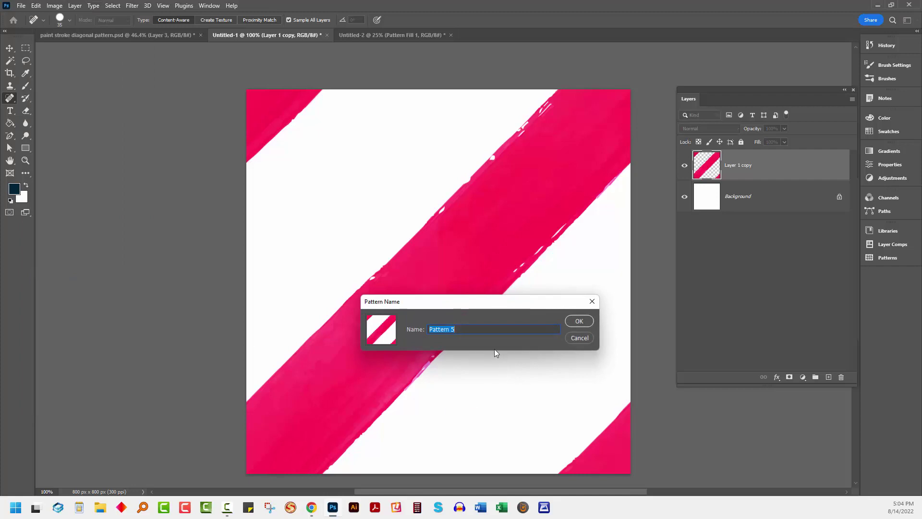
text(youtube )
text(1)
key(Return)
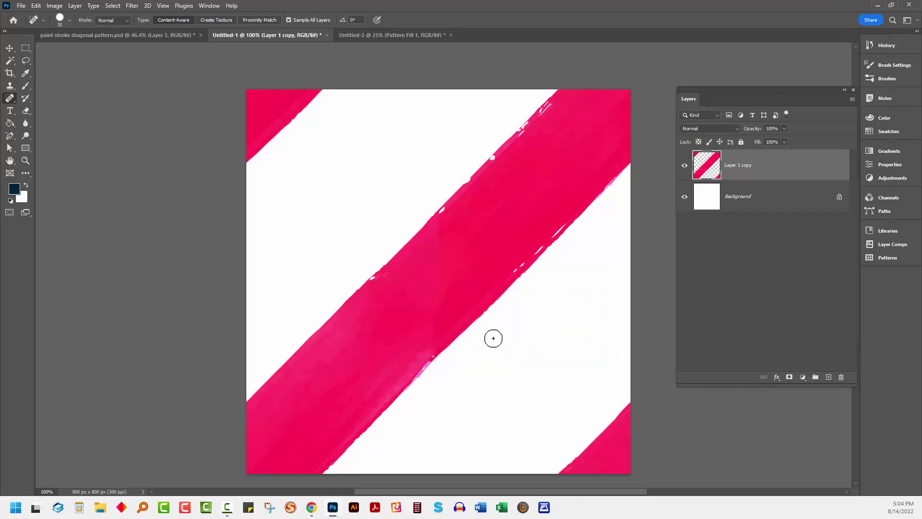
In Untitled-2, switch the Pattern Fill 1 layer to the new 'youtube 1' pattern
click(414, 36)
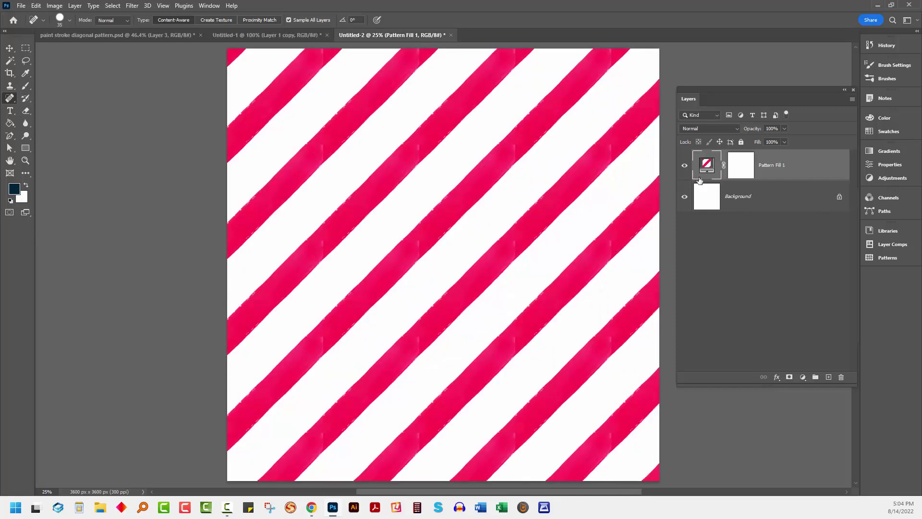
double_click(706, 166)
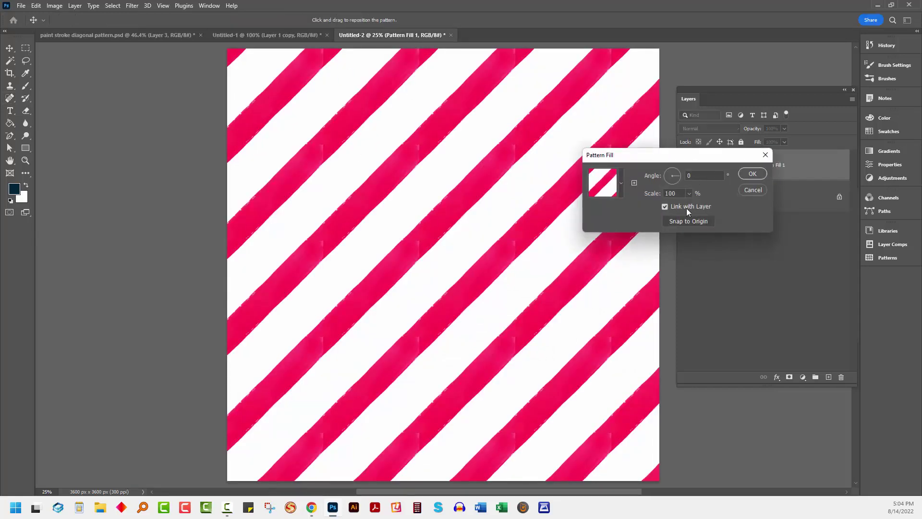
click(621, 183)
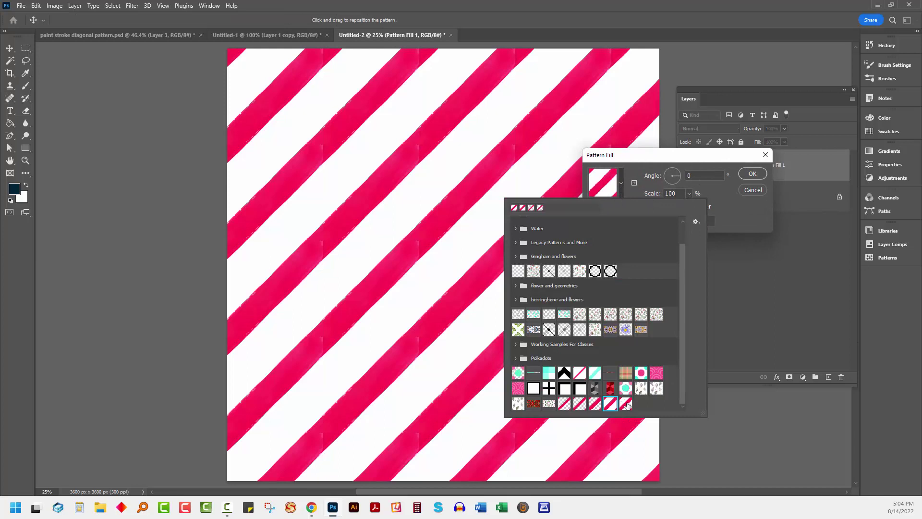
click(626, 403)
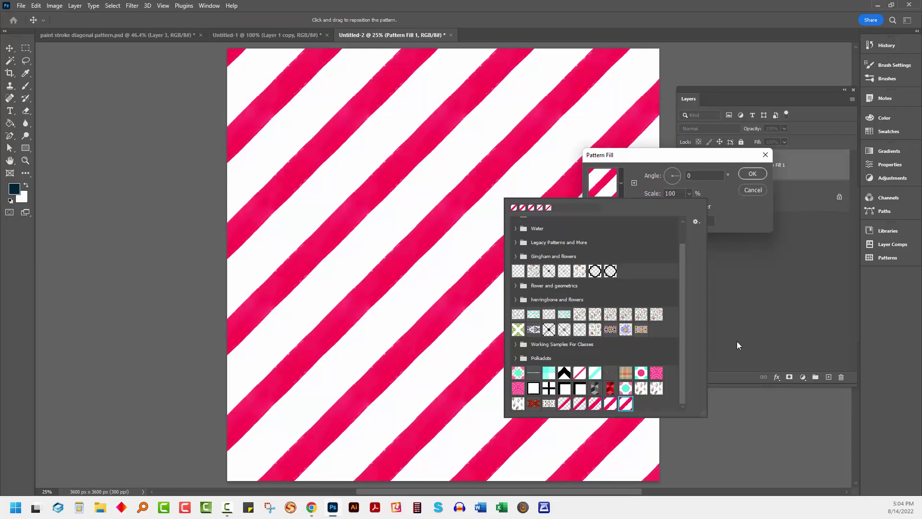
click(758, 185)
click(753, 174)
key(j)
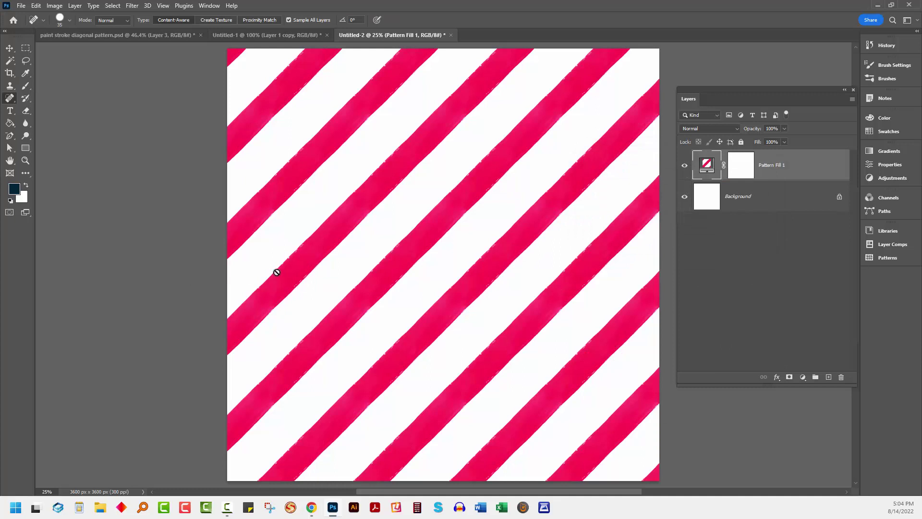
Zoom in on Untitled-2 to inspect the stripe tiling for seams, then zoom back out
click(26, 160)
drag(342, 217, 445, 339)
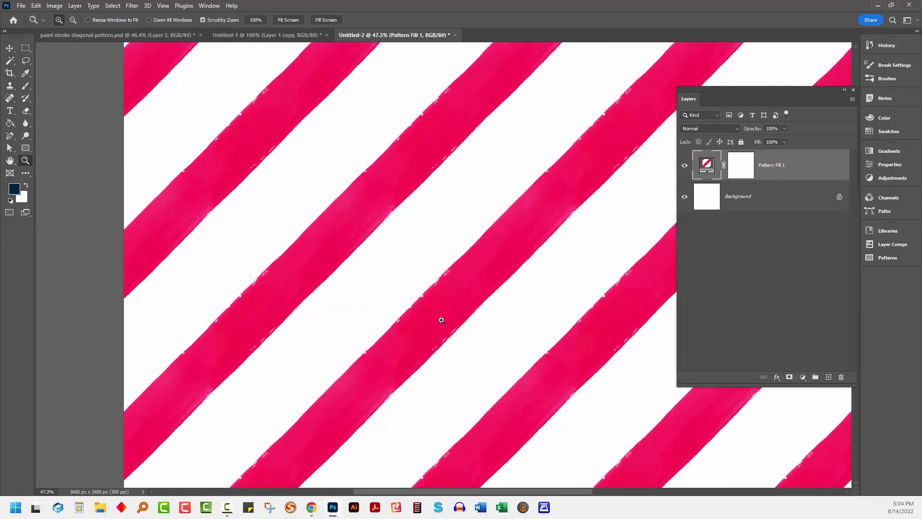
drag(443, 285, 424, 270)
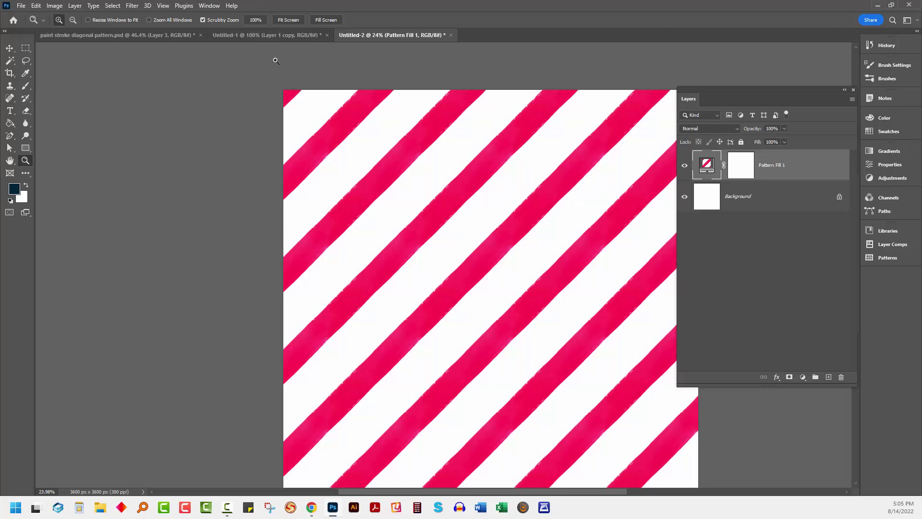
Hide Untitled-1's white Background, define the transparent stripe as pattern 'youtub', and return to Untitled-2
click(249, 34)
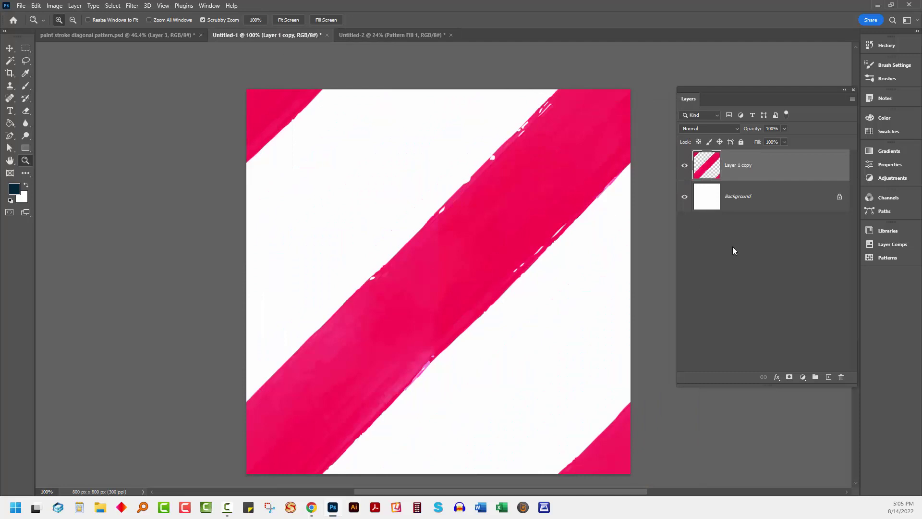
click(684, 197)
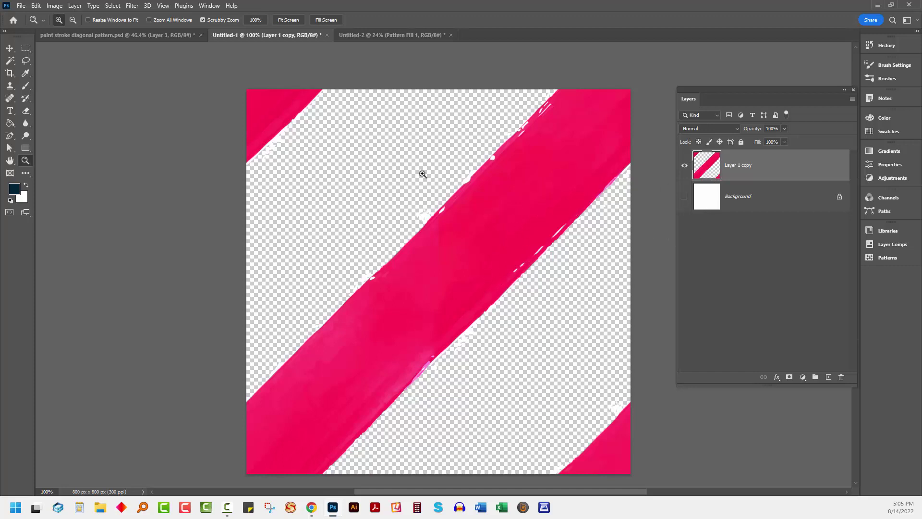
click(36, 6)
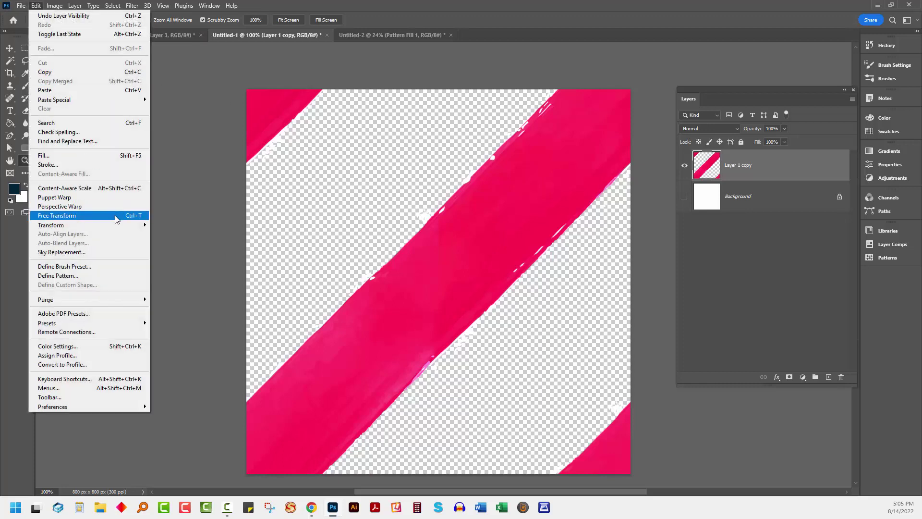
click(108, 276)
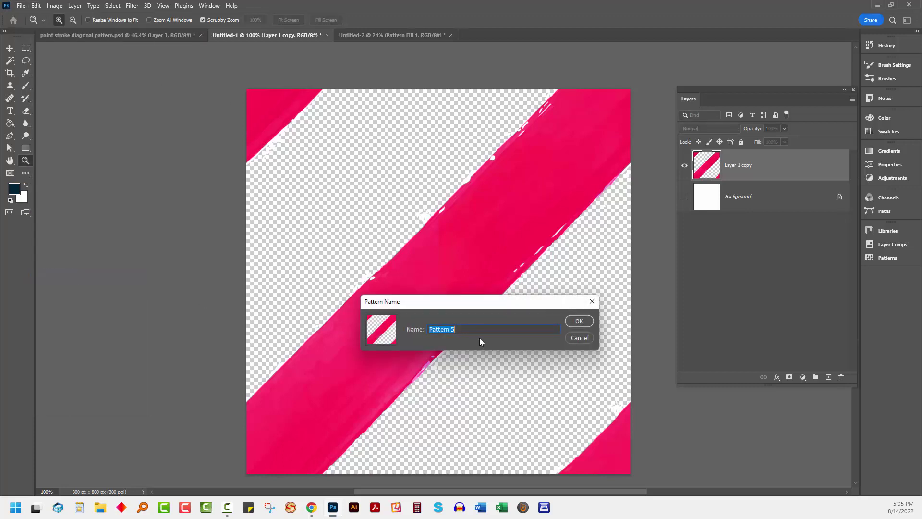
text(youtube 3)
key(Return)
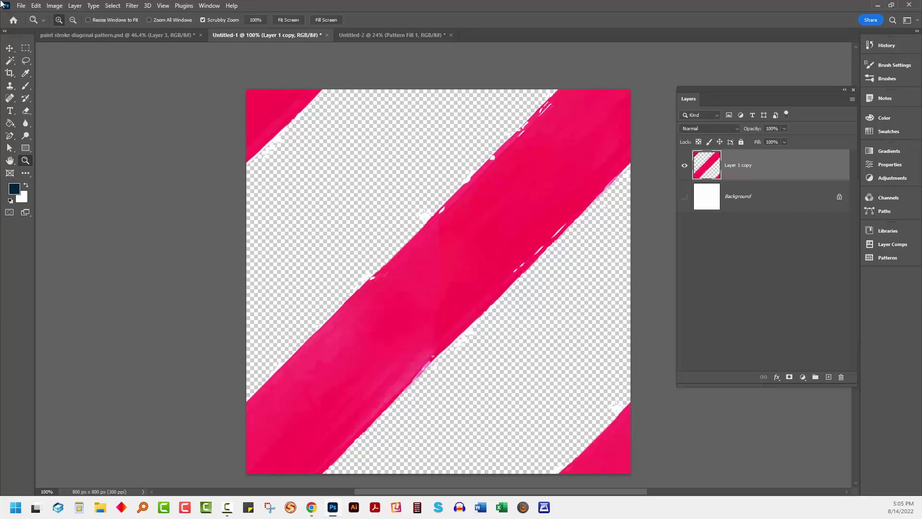
click(393, 35)
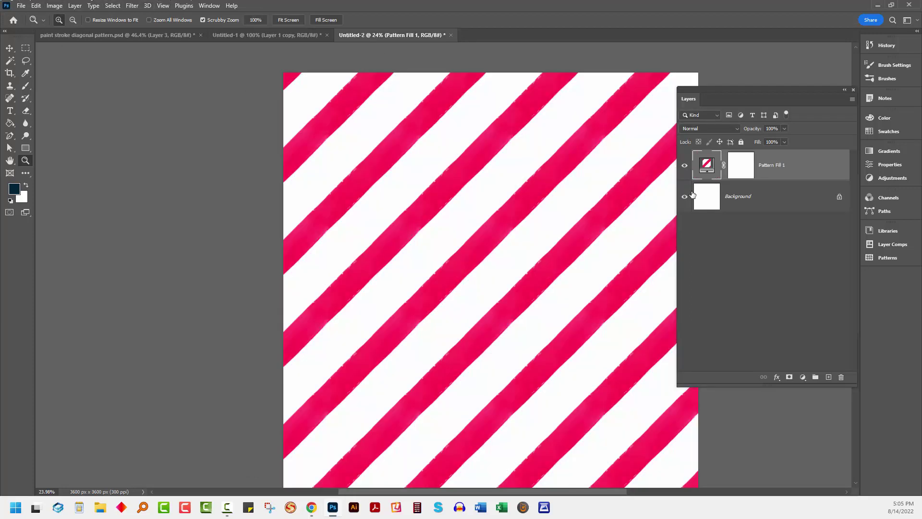
Add Pattern Fill 2 with the transparent pink stripe pattern, offset so stripes fill the white gaps
click(76, 7)
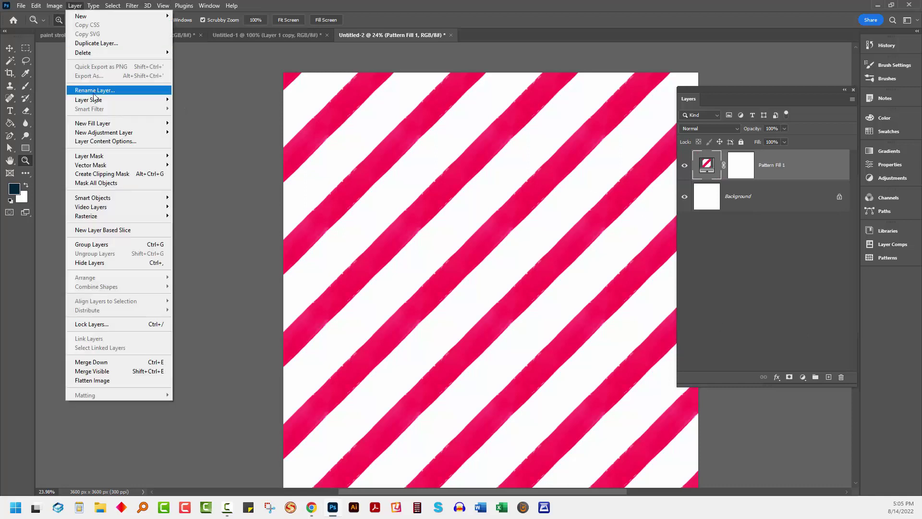
mouse_move(96, 129)
click(186, 141)
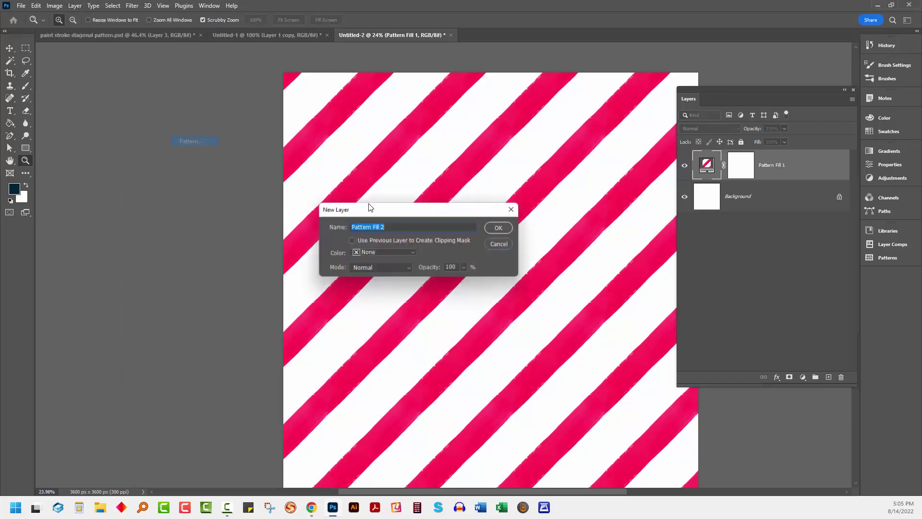
click(500, 228)
click(621, 183)
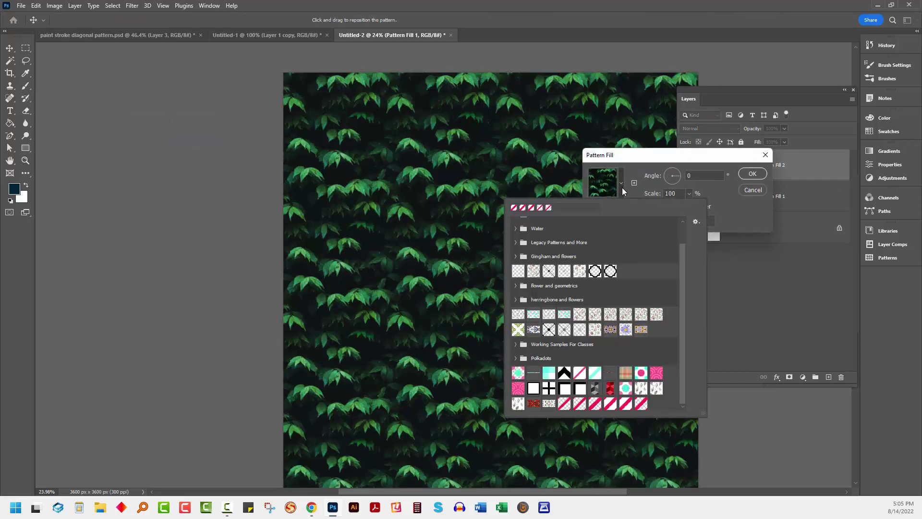
click(642, 404)
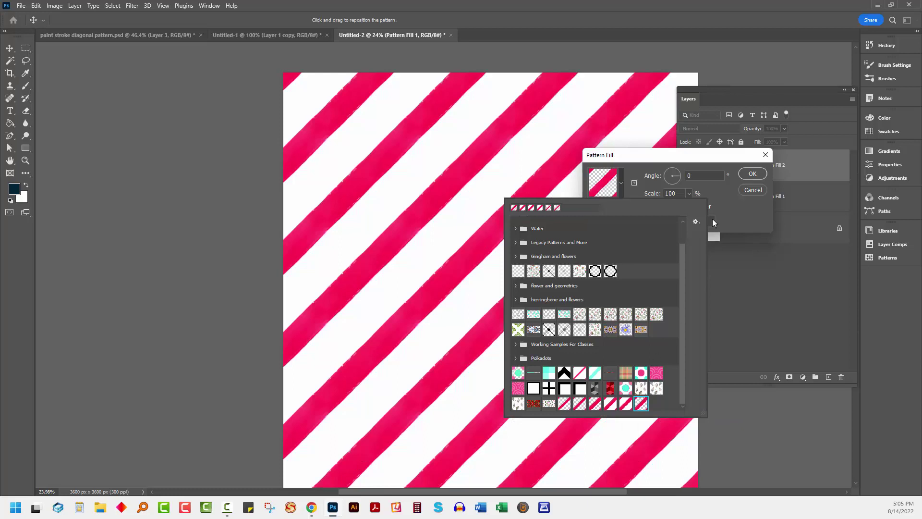
click(731, 212)
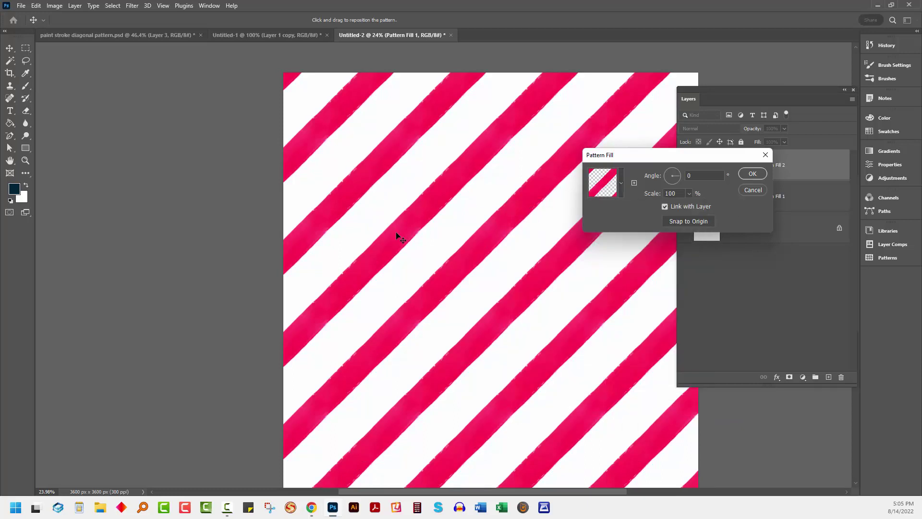
drag(395, 237, 384, 289)
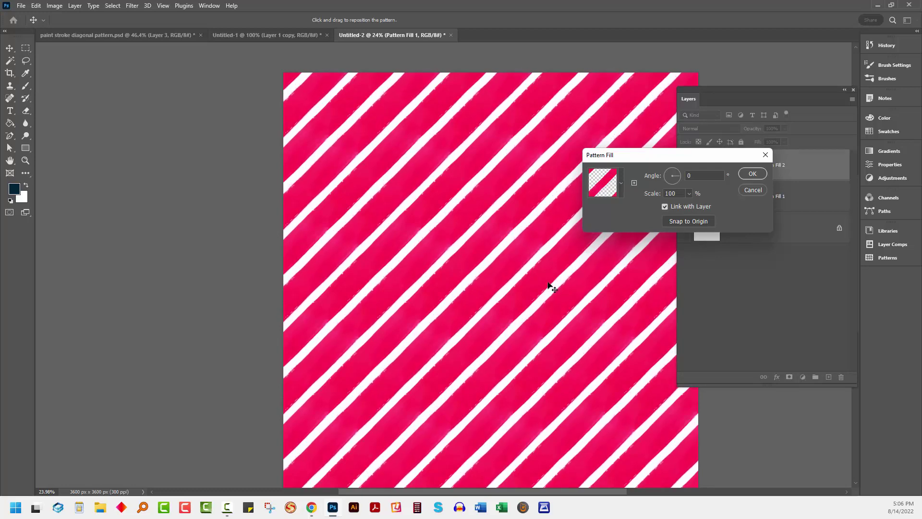
click(757, 176)
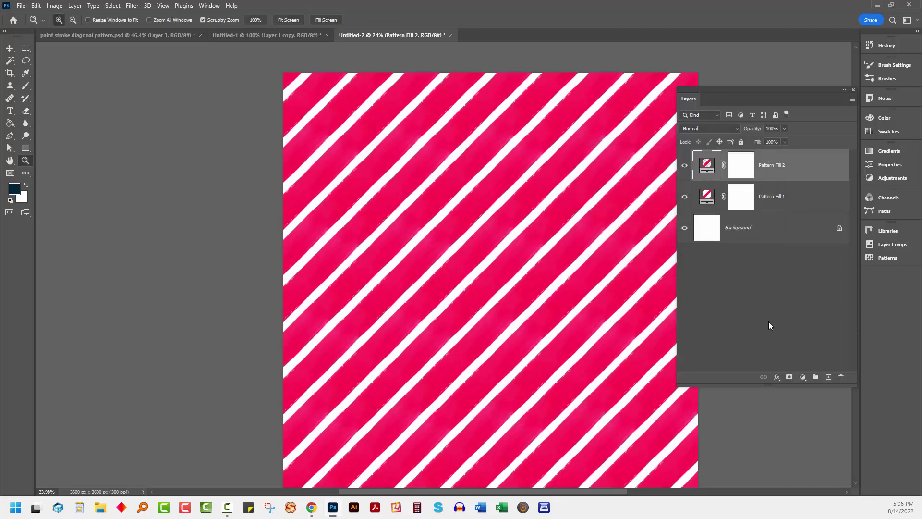
Hide the Layers panel to inspect the canvas, then bring it back with F7
click(854, 91)
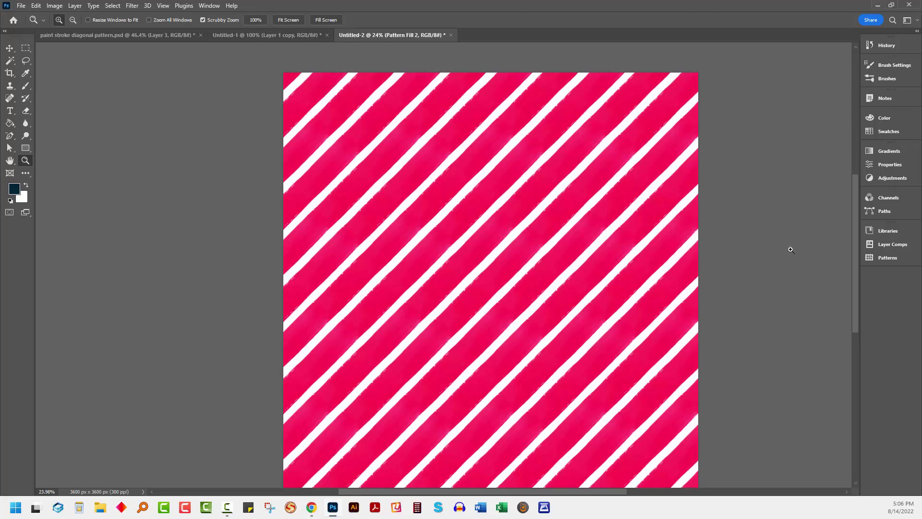
scroll(792, 250, down, 1)
key(F7)
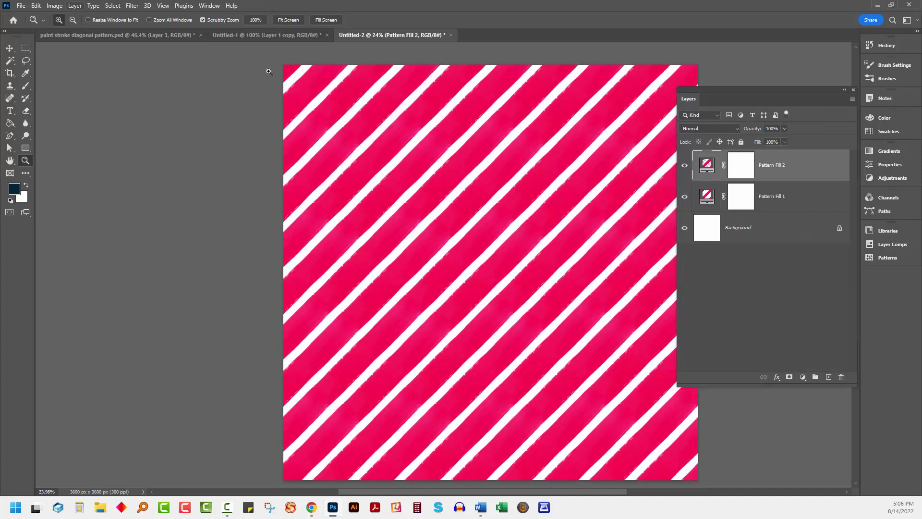
Add a Hue/Saturation adjustment above Pattern Fill 1, shifting its hue to +45 orange
click(773, 195)
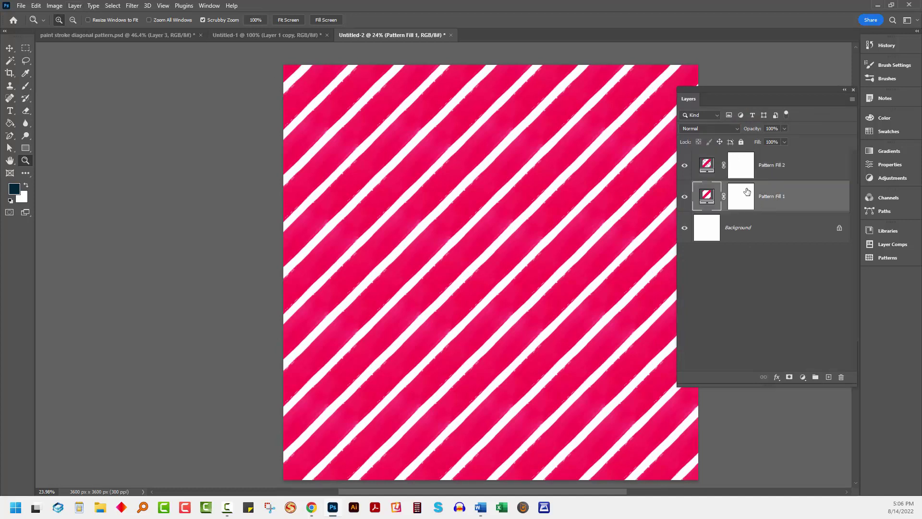
click(76, 7)
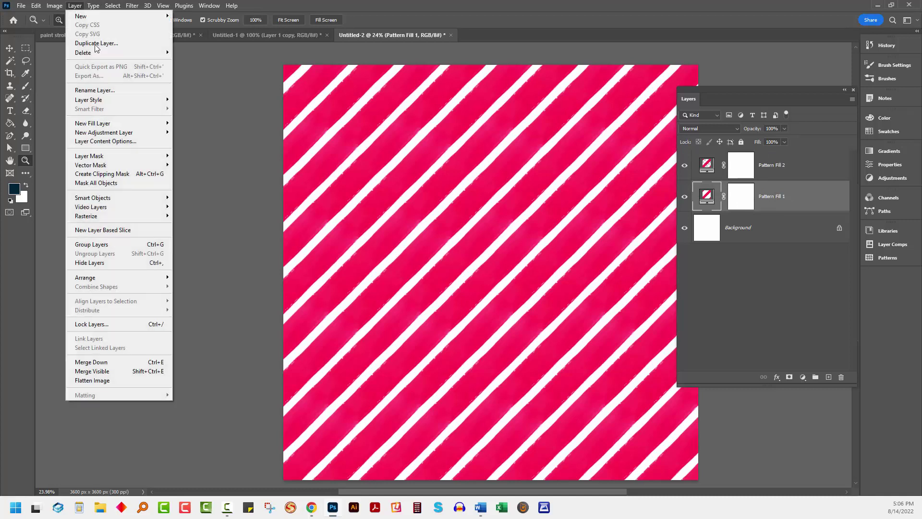
mouse_move(133, 133)
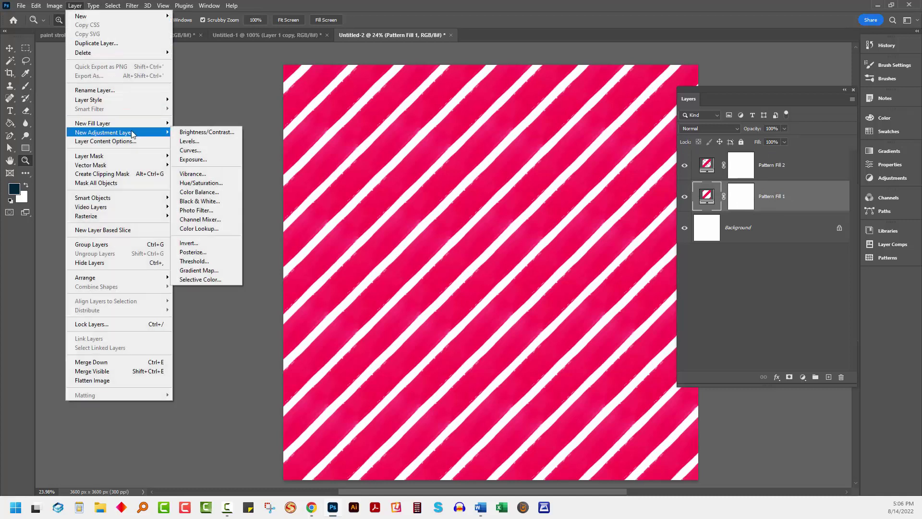
click(211, 183)
click(490, 227)
drag(787, 216, 815, 216)
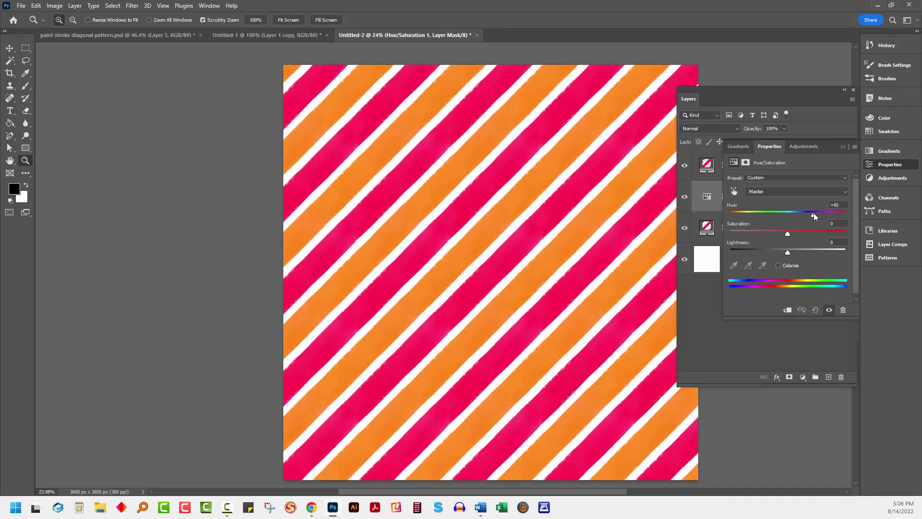
Toggle the Hue/Saturation 1 layer off and on to compare colours, then close the Layers panel
click(845, 147)
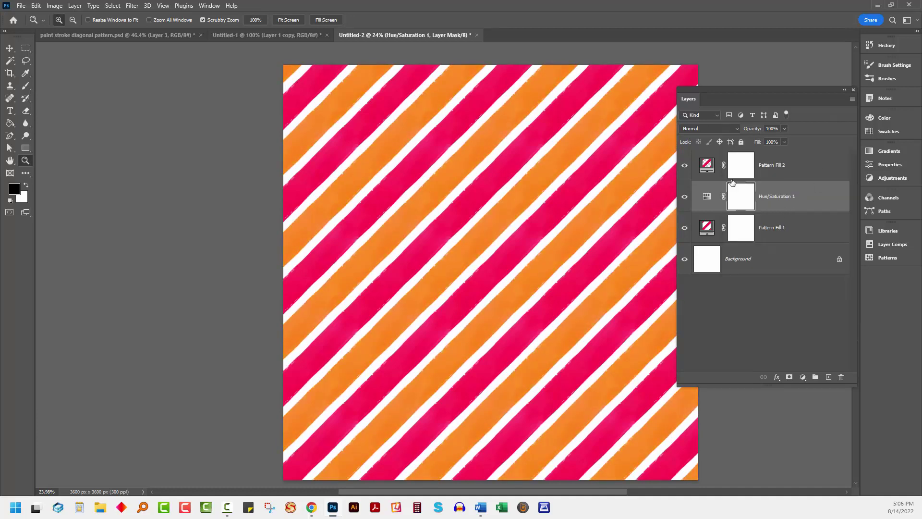
click(686, 197)
click(686, 197)
click(853, 91)
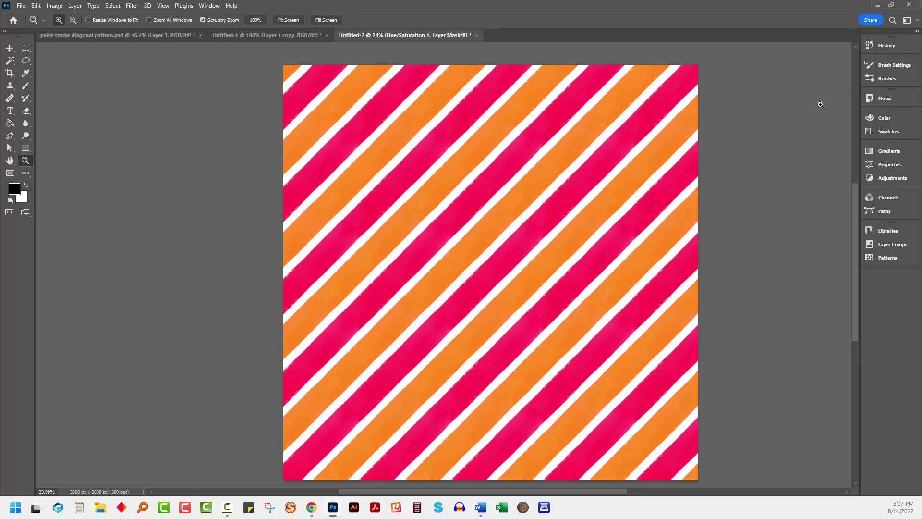